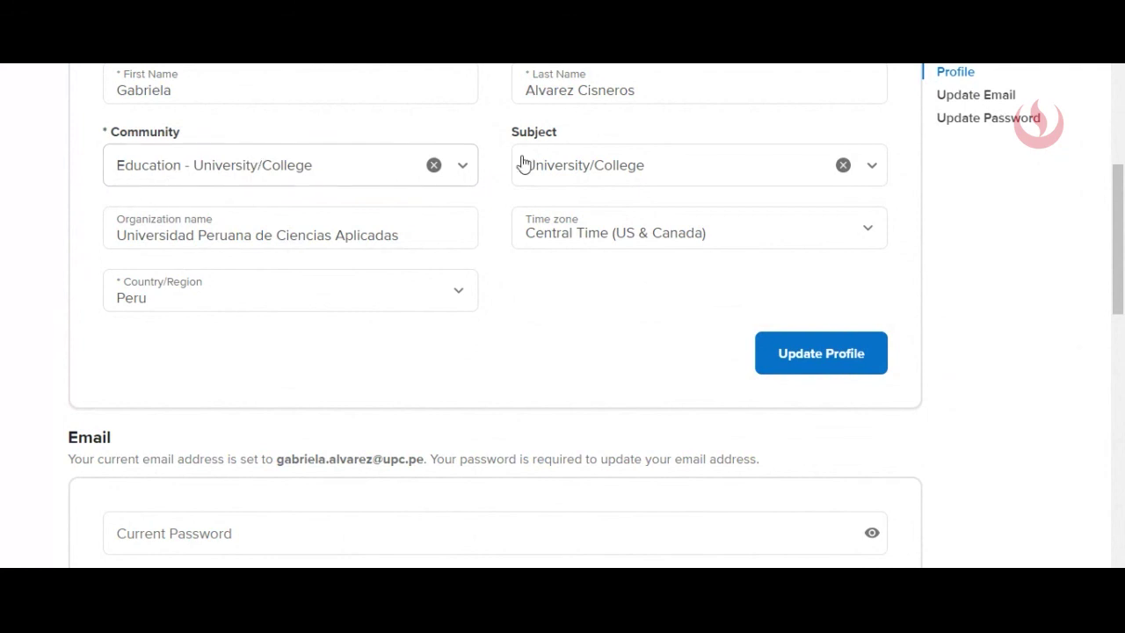
Step: Review the profile, email and password sections of the account settings and return to the Discussion page
scroll(410, 319, down, 6)
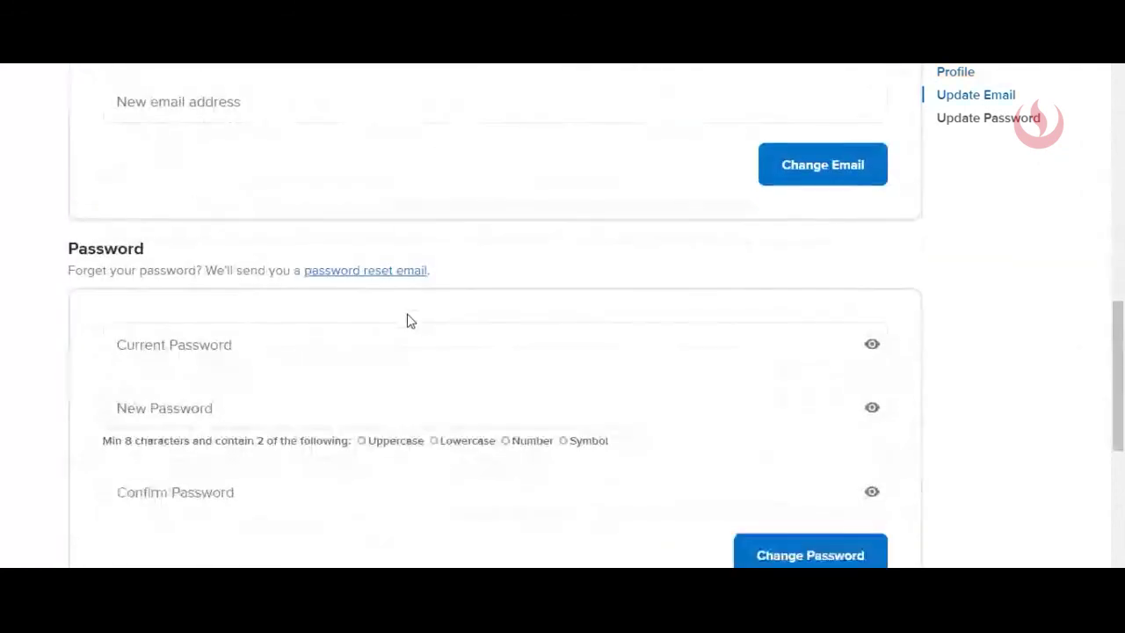
scroll(409, 320, down, 4)
scroll(216, 203, up, 5)
scroll(372, 269, up, 8)
click(96, 72)
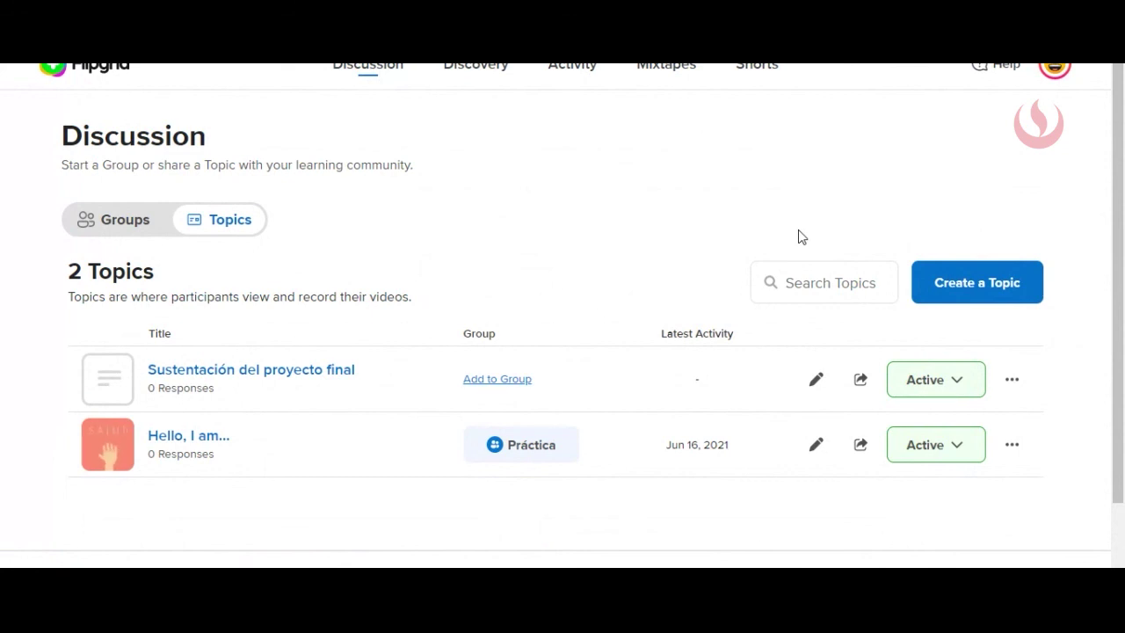
Step: Look through the Discovery page, from the featured content and subjects to the full list of community topics
click(473, 71)
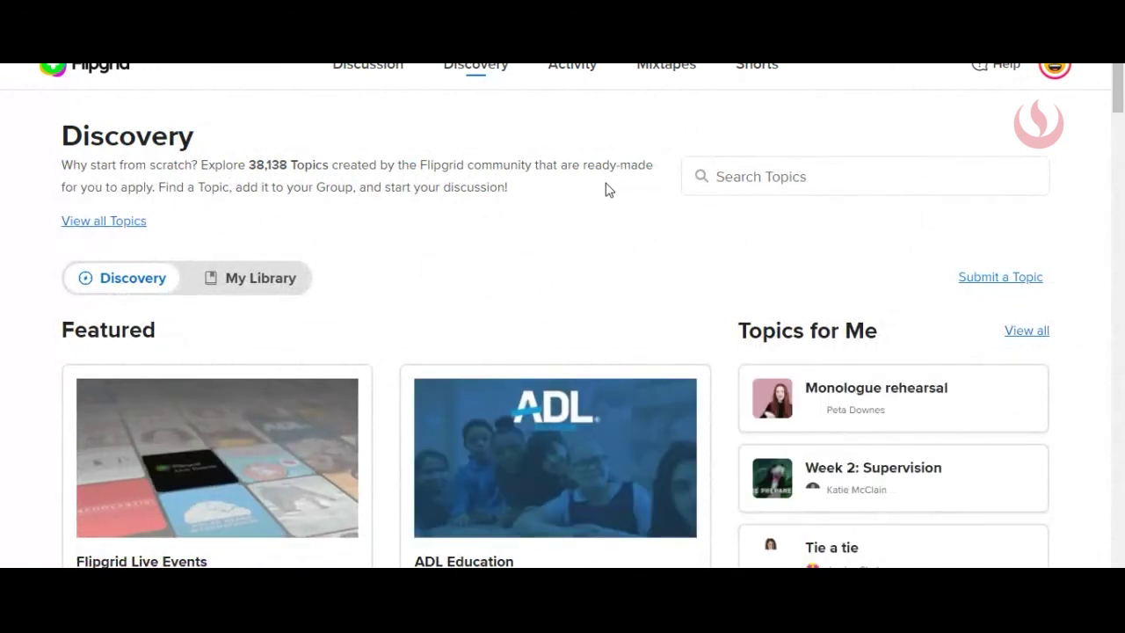
scroll(15, 302, down, 3)
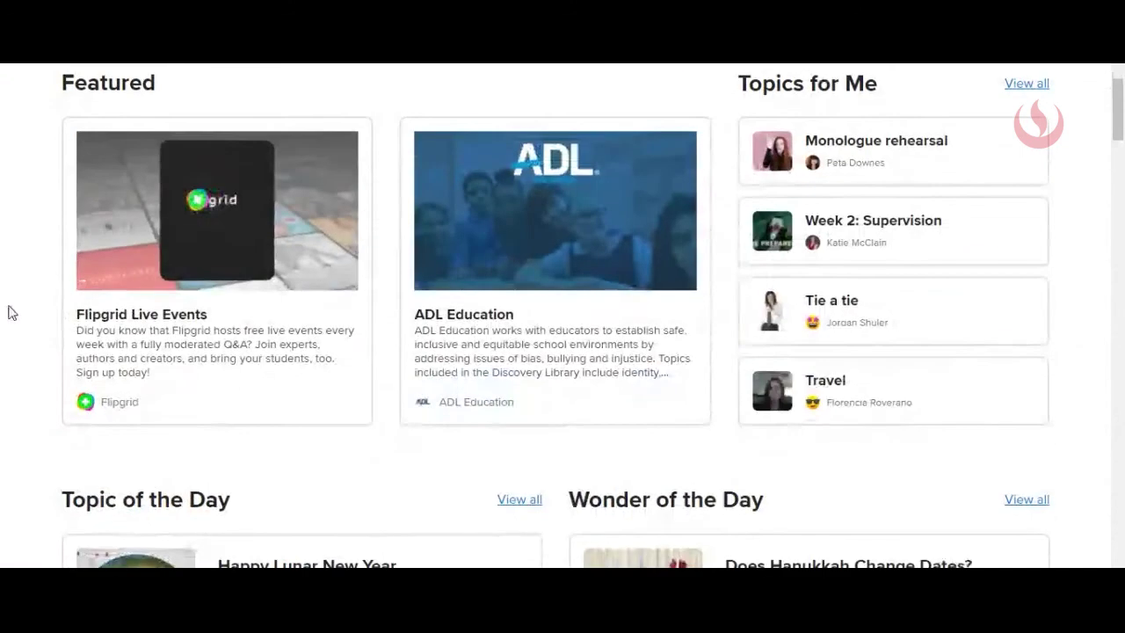
scroll(11, 315, down, 5)
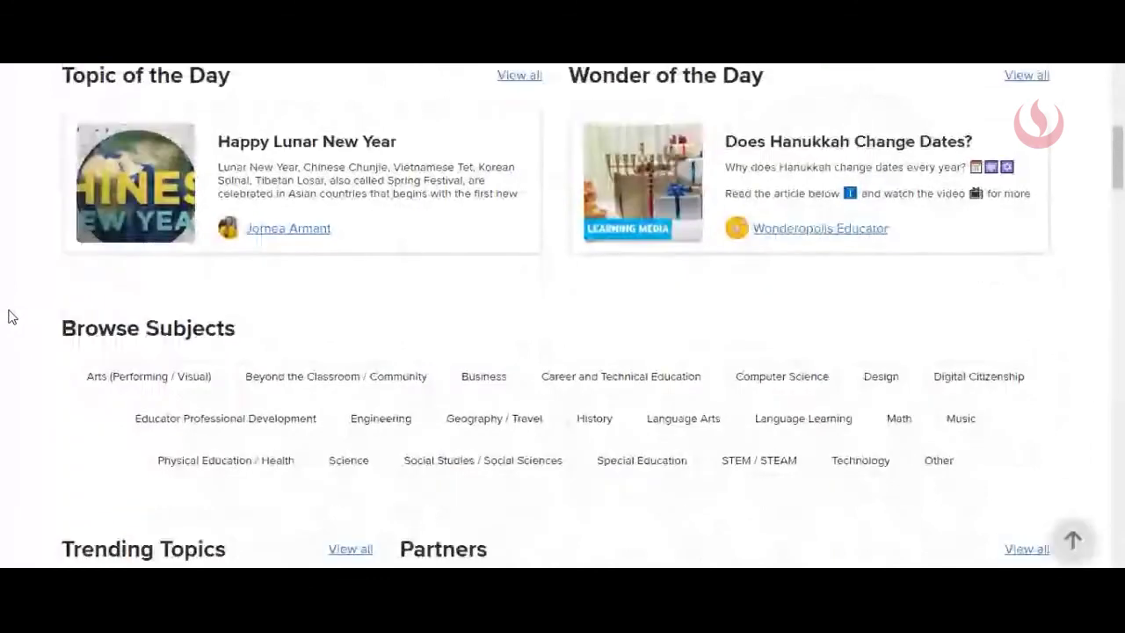
scroll(11, 316, down, 5)
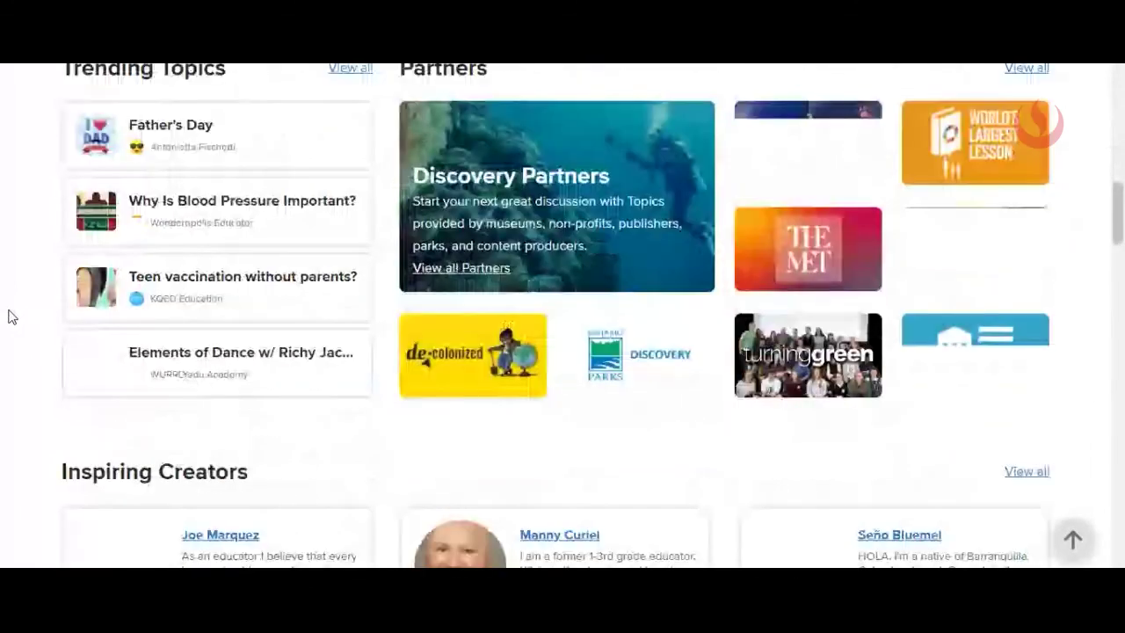
scroll(35, 334, down, 4)
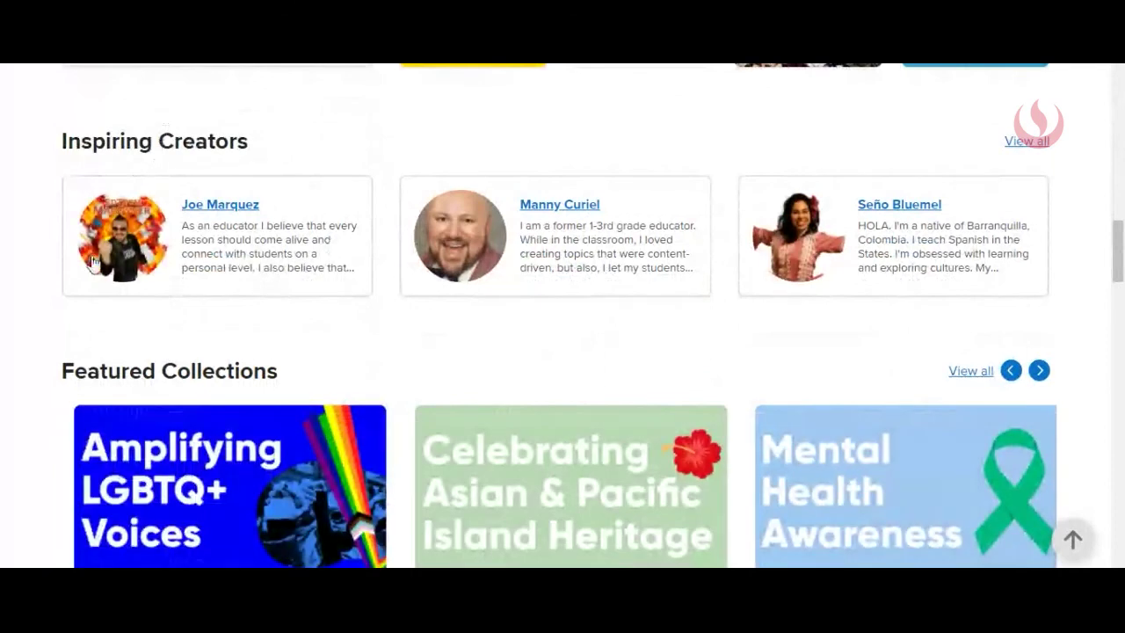
scroll(49, 309, down, 1)
scroll(5, 301, down, 2)
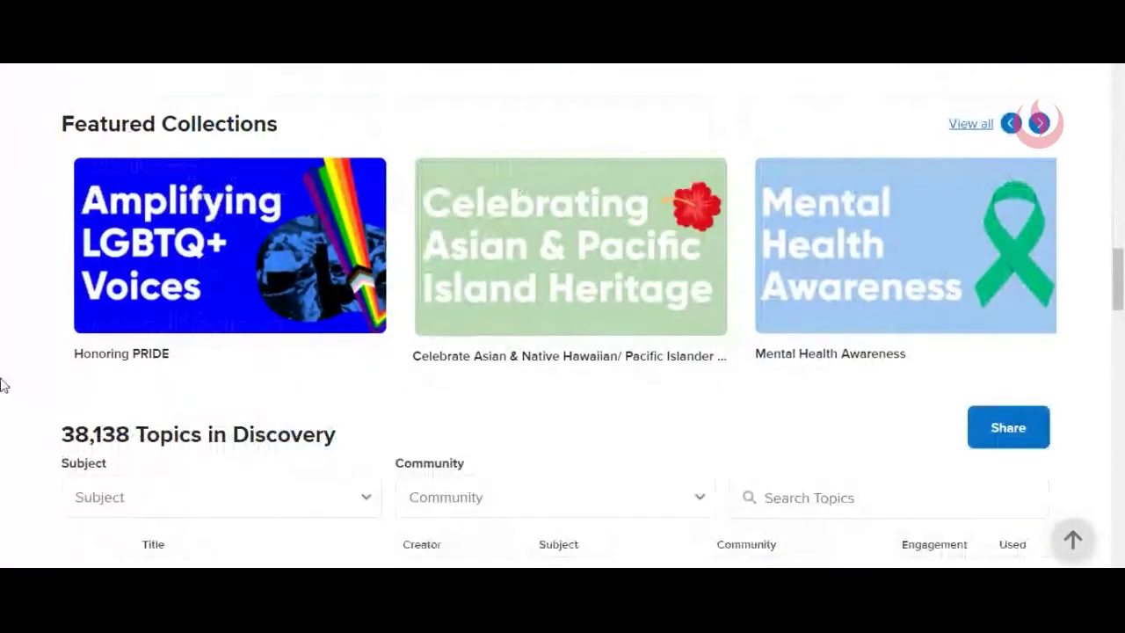
scroll(5, 383, down, 3)
scroll(26, 264, down, 2)
scroll(100, 199, up, 1)
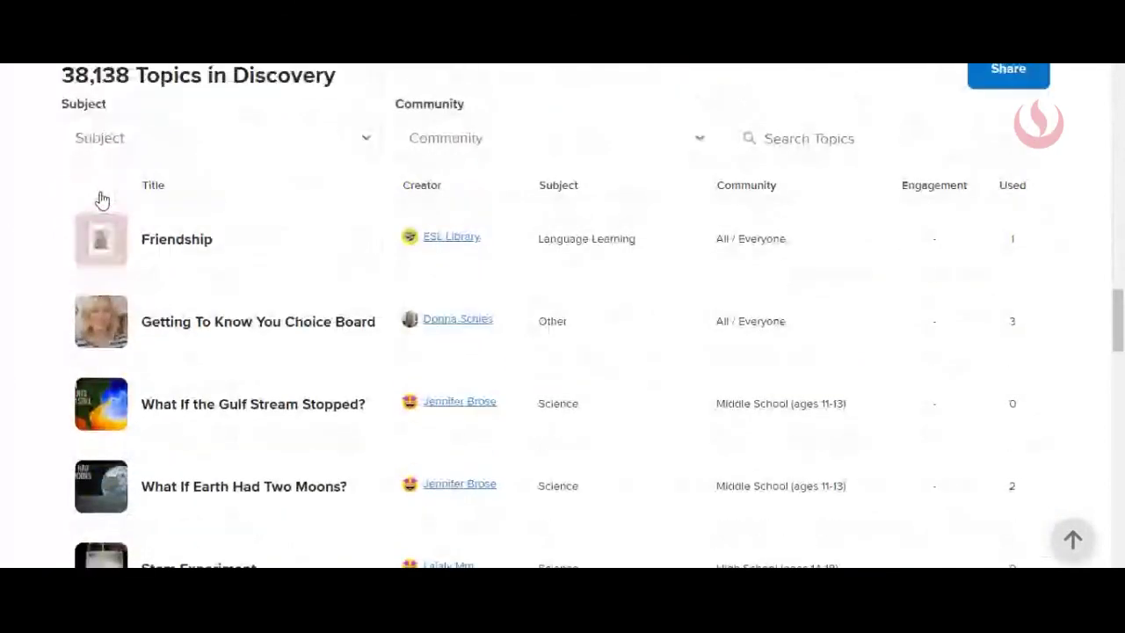
Step: Check the Subject filter options and filter the Discovery topics by the Higher Ed community
click(213, 173)
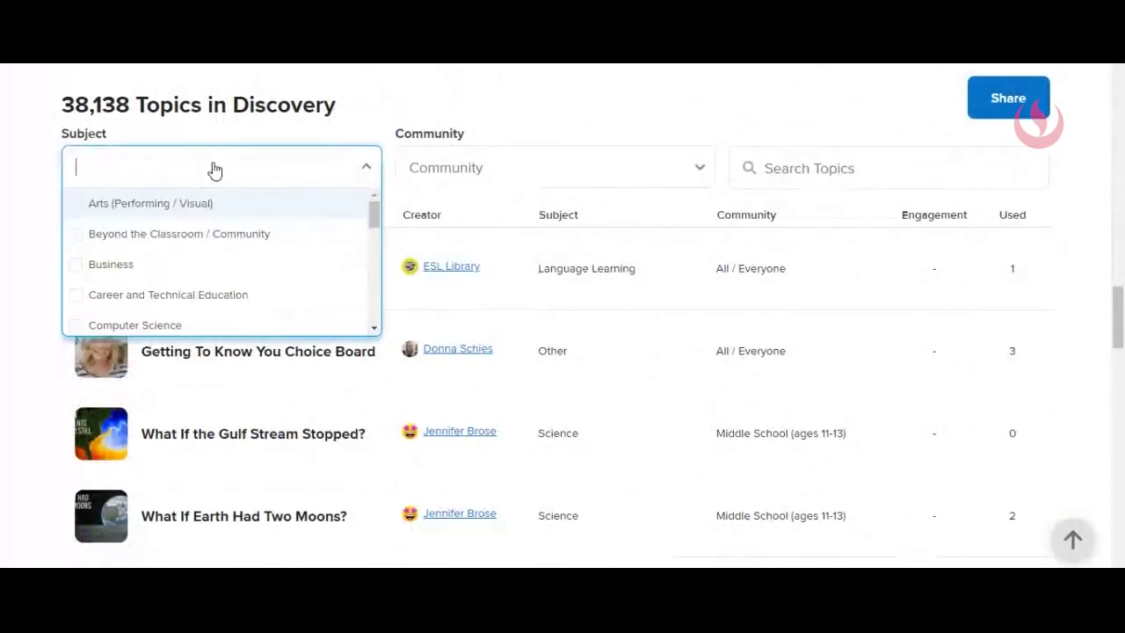
drag(372, 217, 349, 211)
click(462, 160)
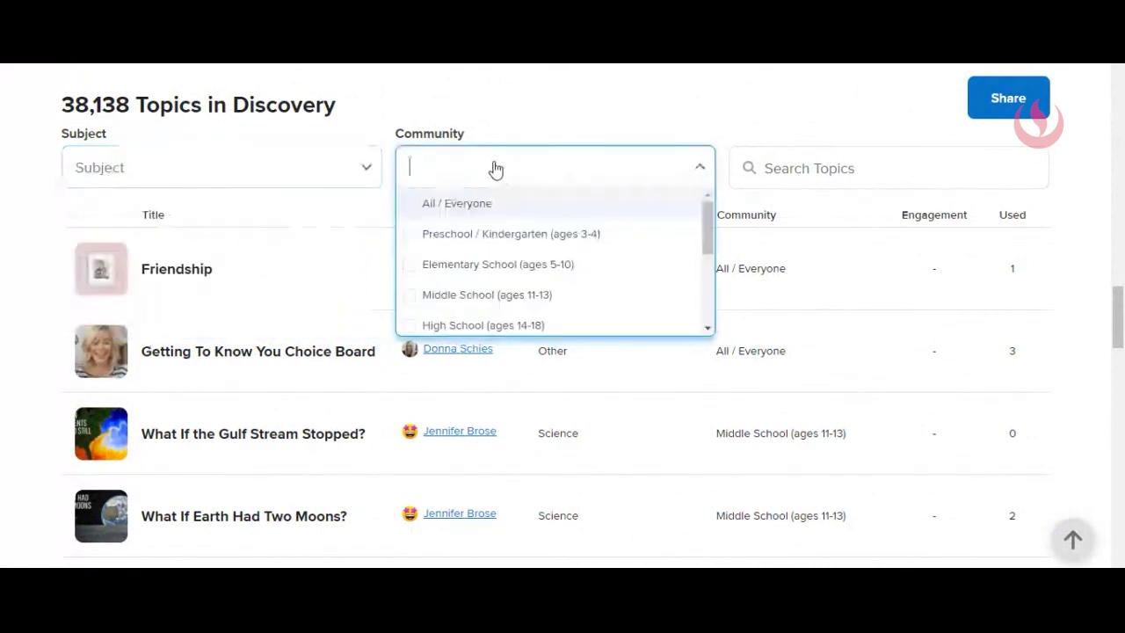
mouse_move(709, 220)
mouse_down()
mouse_move(714, 283)
mouse_move(709, 205)
mouse_up()
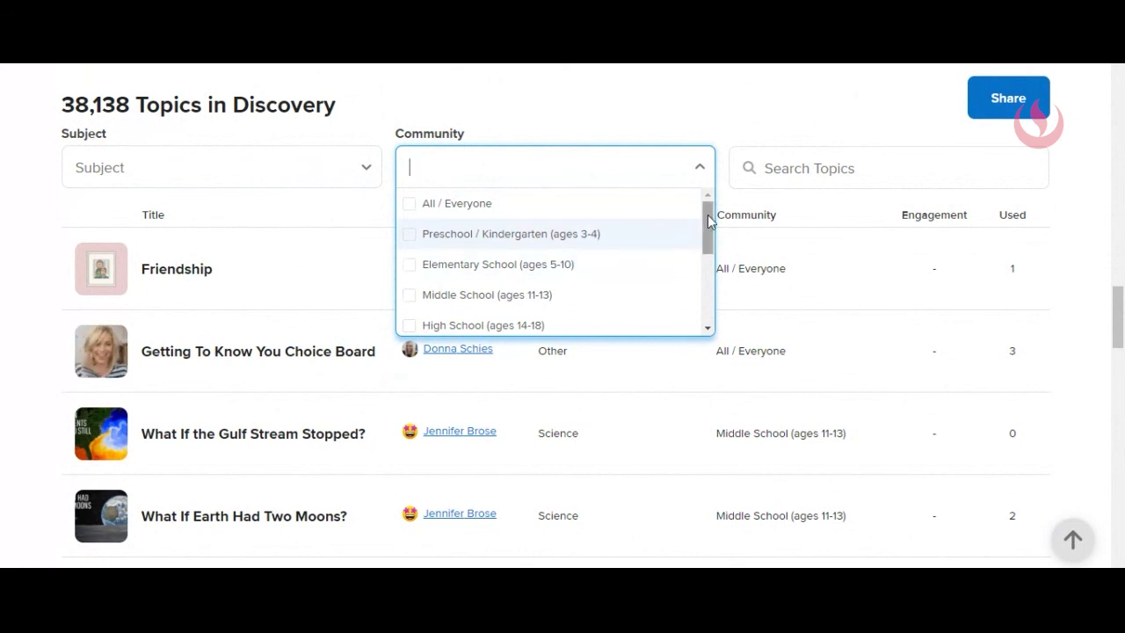
drag(708, 222, 706, 294)
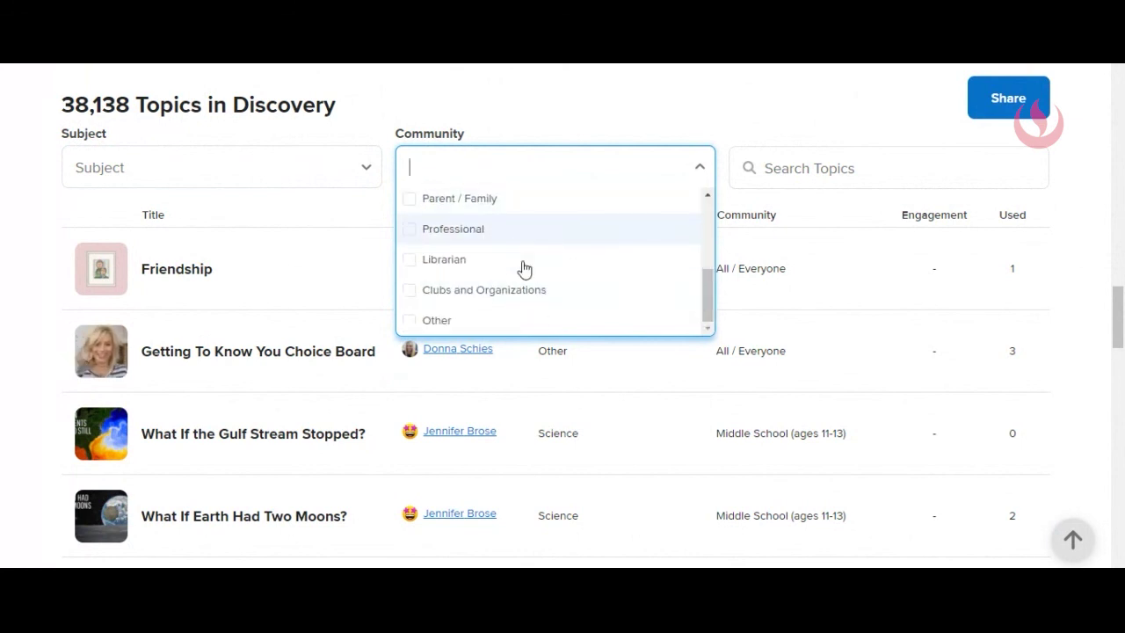
scroll(525, 269, up, 2)
scroll(538, 272, down, 1)
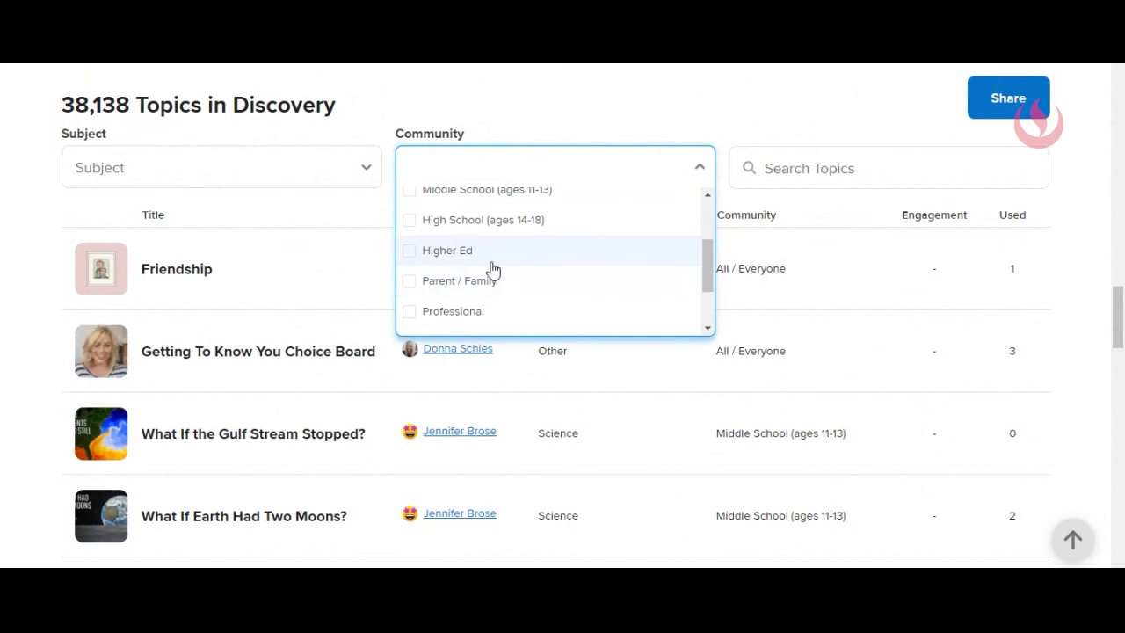
click(402, 261)
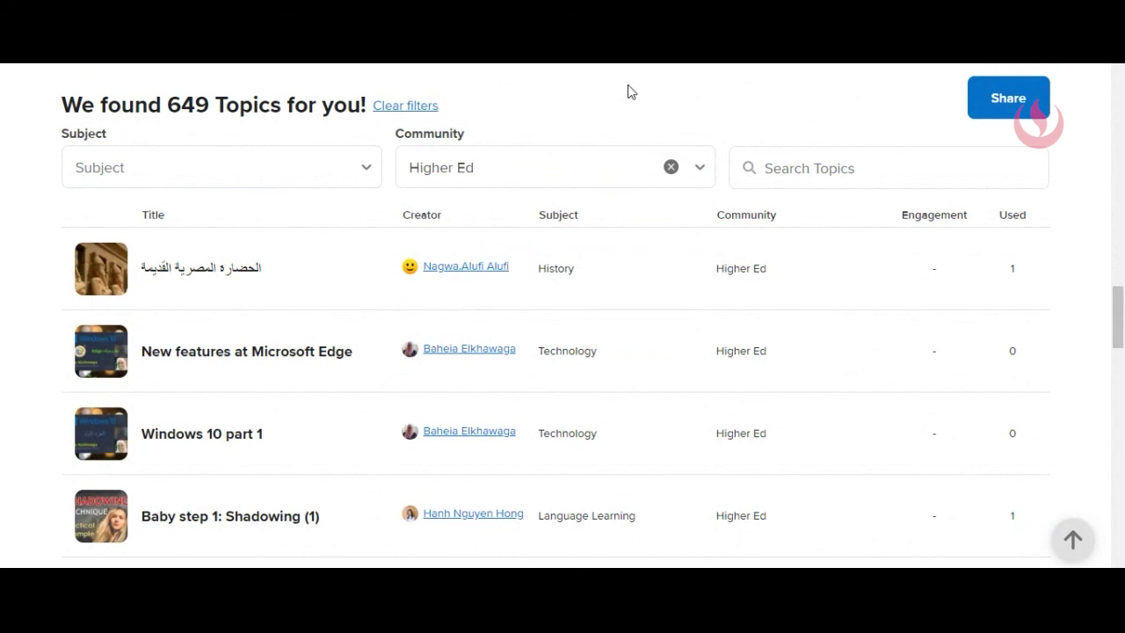
Step: Examine the filtered Higher Ed topics with their creators and subjects, and return to the start of the Discovery page
scroll(455, 370, down, 2)
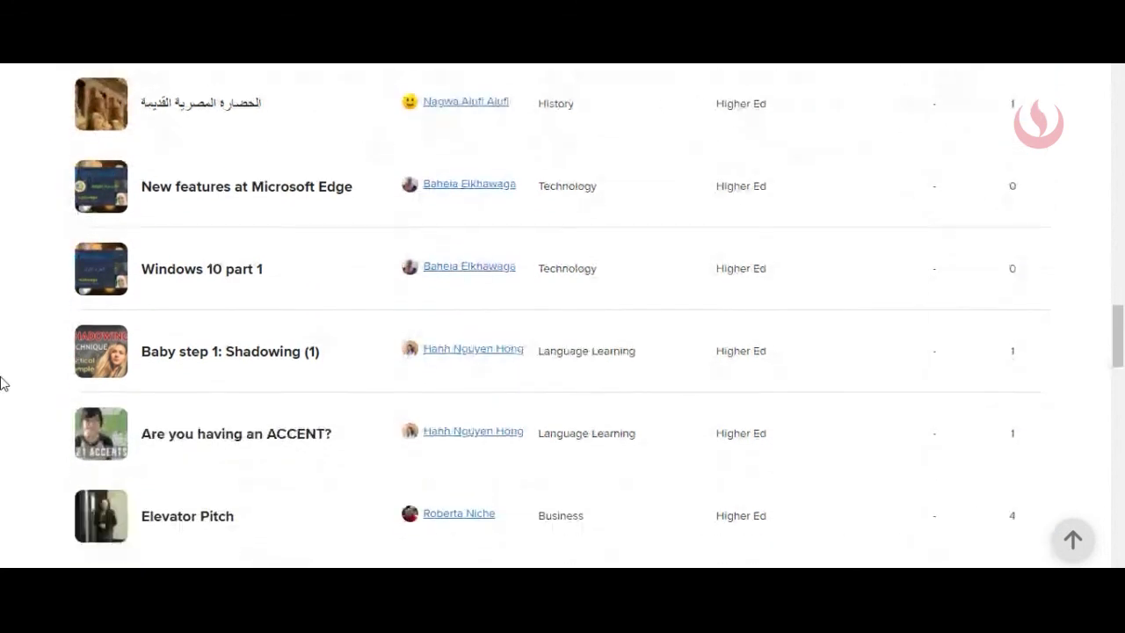
scroll(282, 120, down, 1)
scroll(251, 311, down, 2)
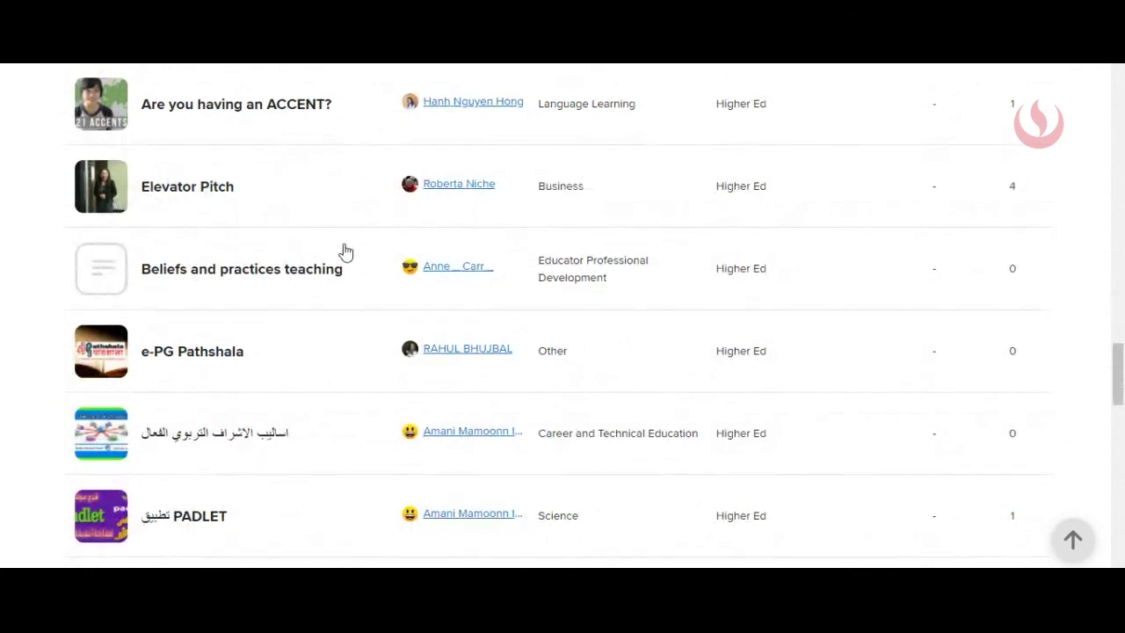
scroll(17, 334, down, 3)
scroll(33, 351, down, 1)
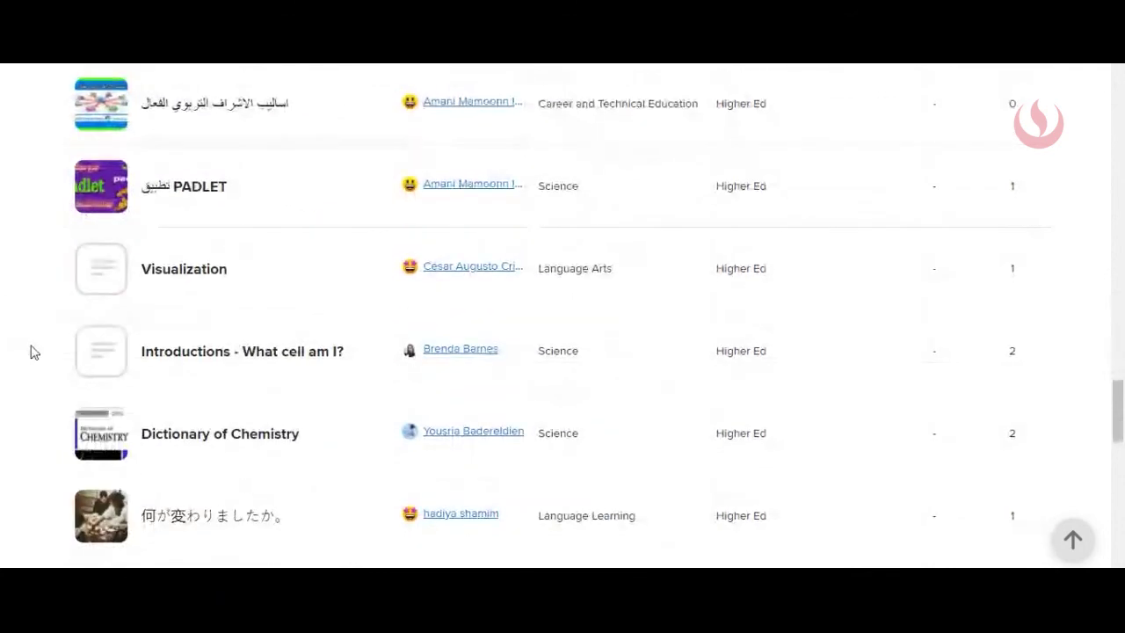
scroll(221, 339, down, 4)
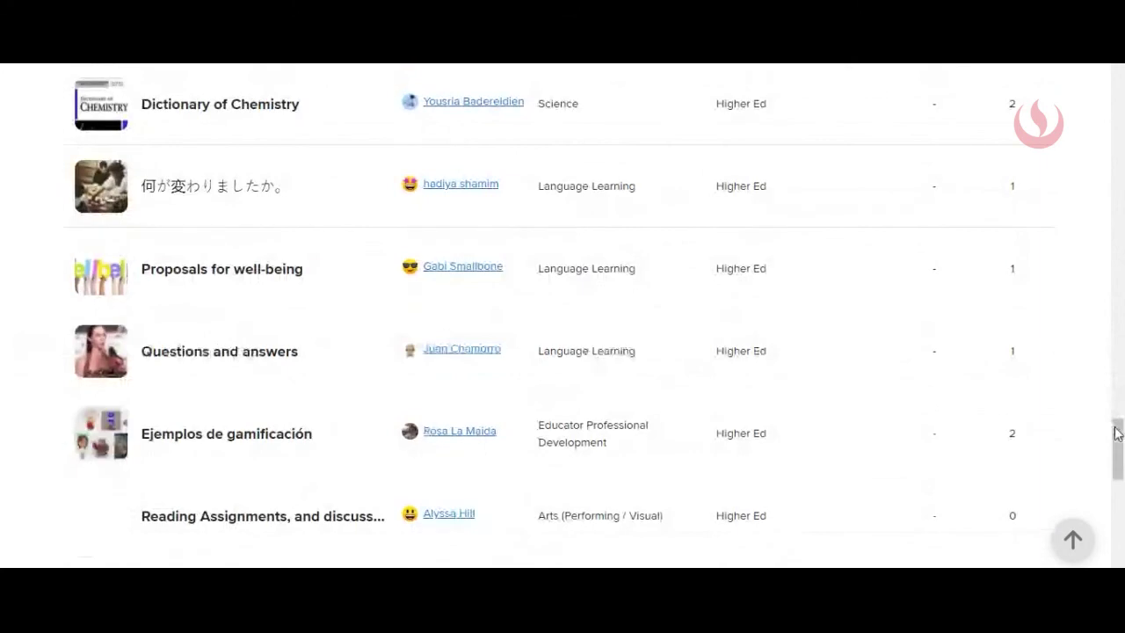
drag(1115, 431, 1123, 112)
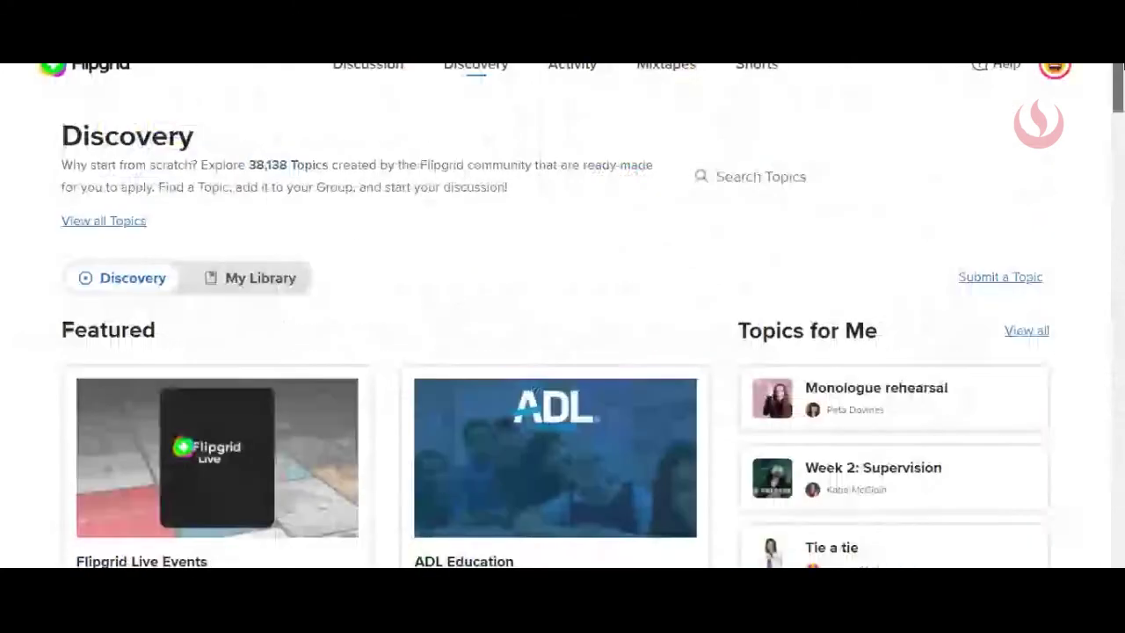
scroll(572, 359, down, 4)
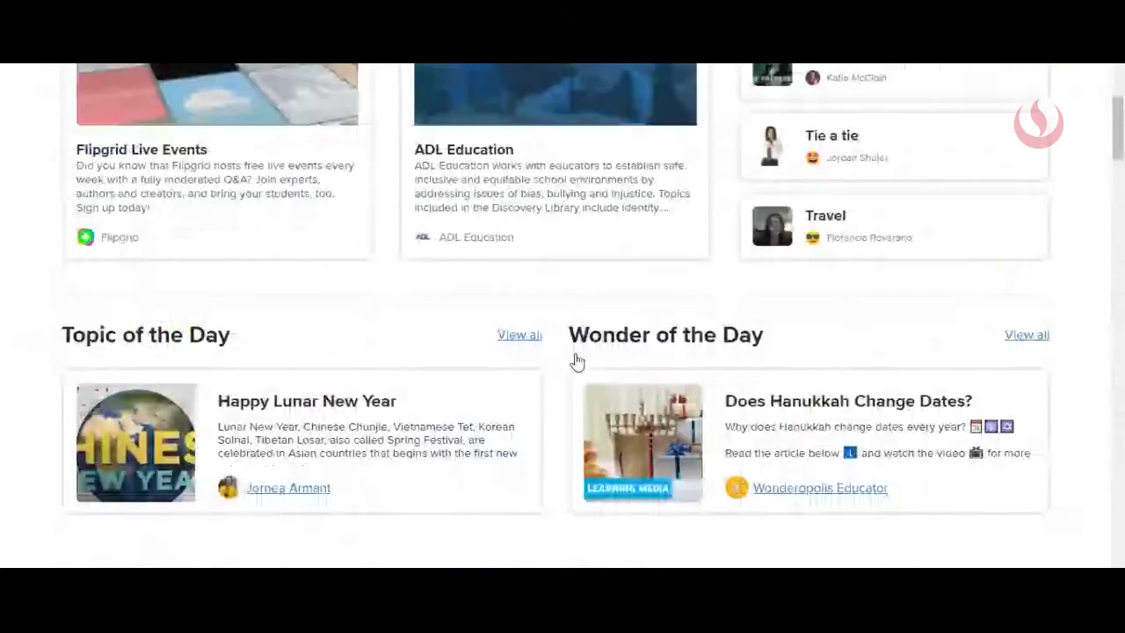
scroll(574, 359, up, 4)
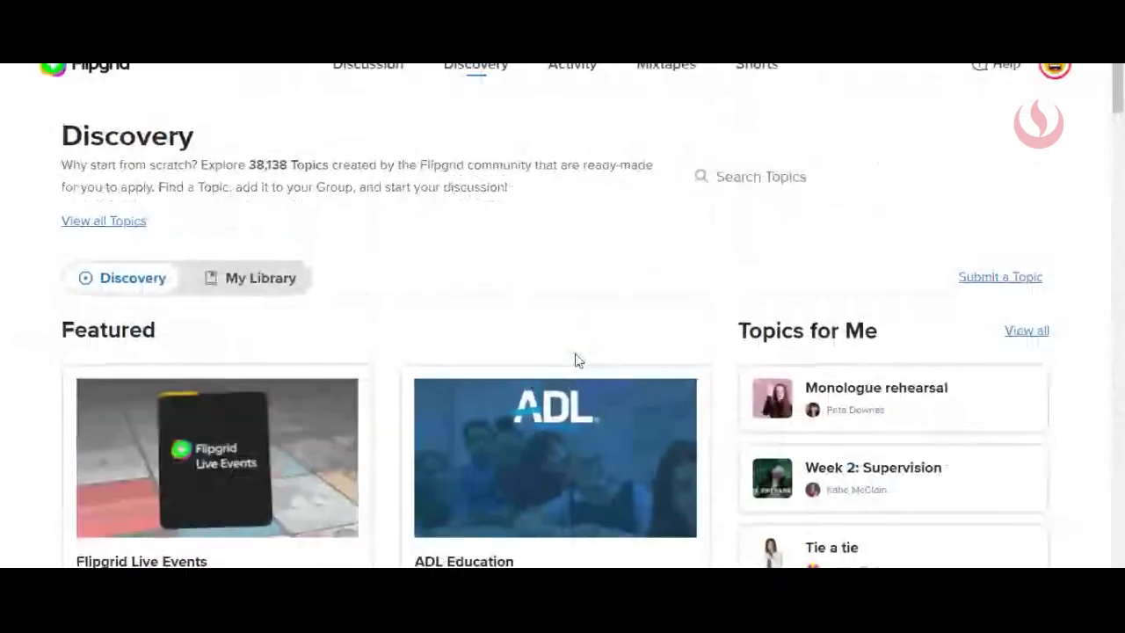
Step: Review the Activity page with its activity snapshot and recent responses
click(589, 71)
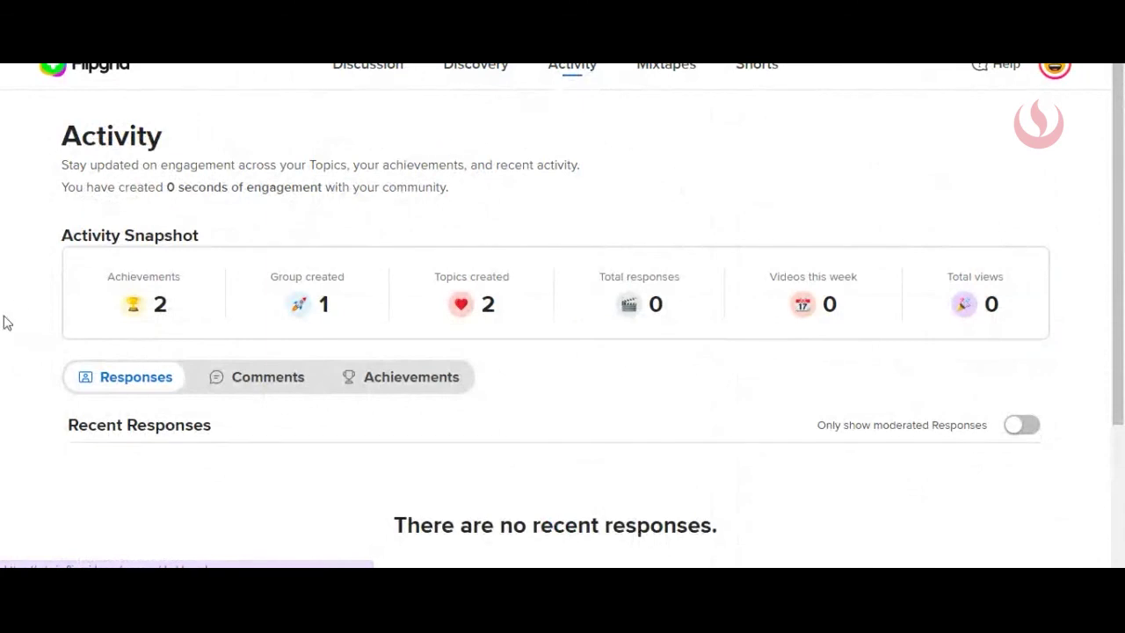
scroll(24, 300, down, 2)
scroll(24, 300, up, 2)
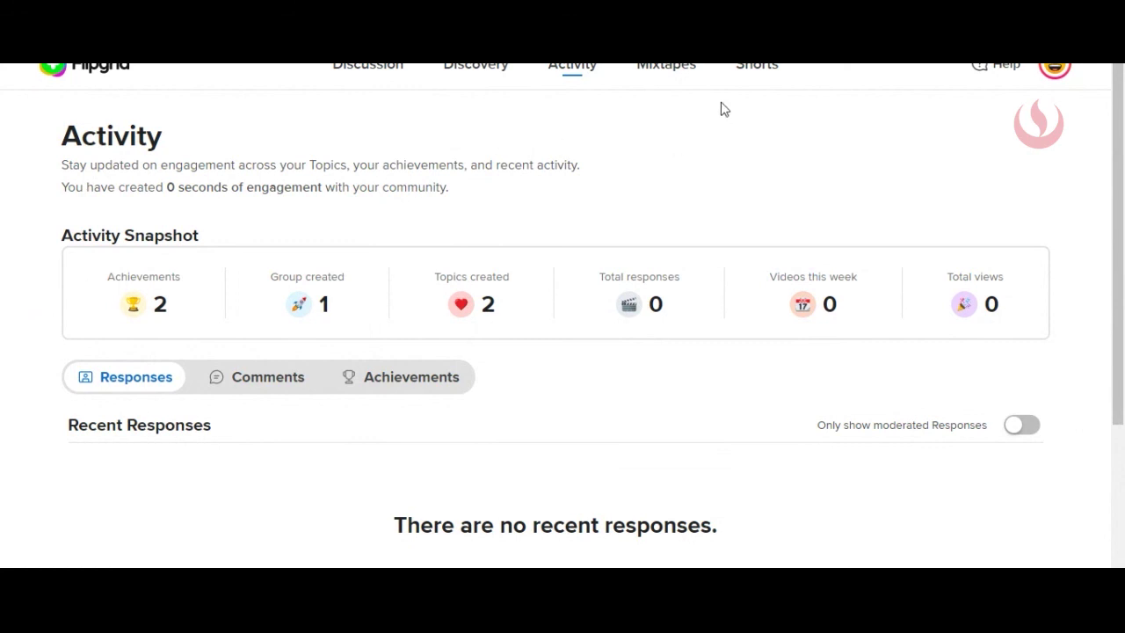
Step: View the Mixtapes page and the Shorts page
click(665, 66)
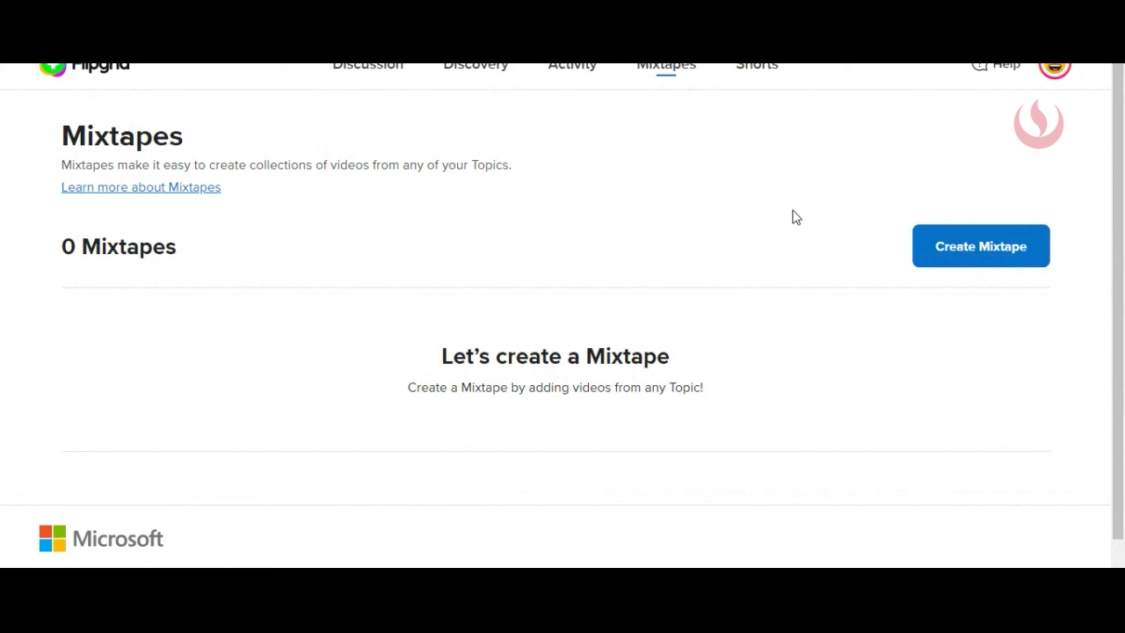
click(762, 78)
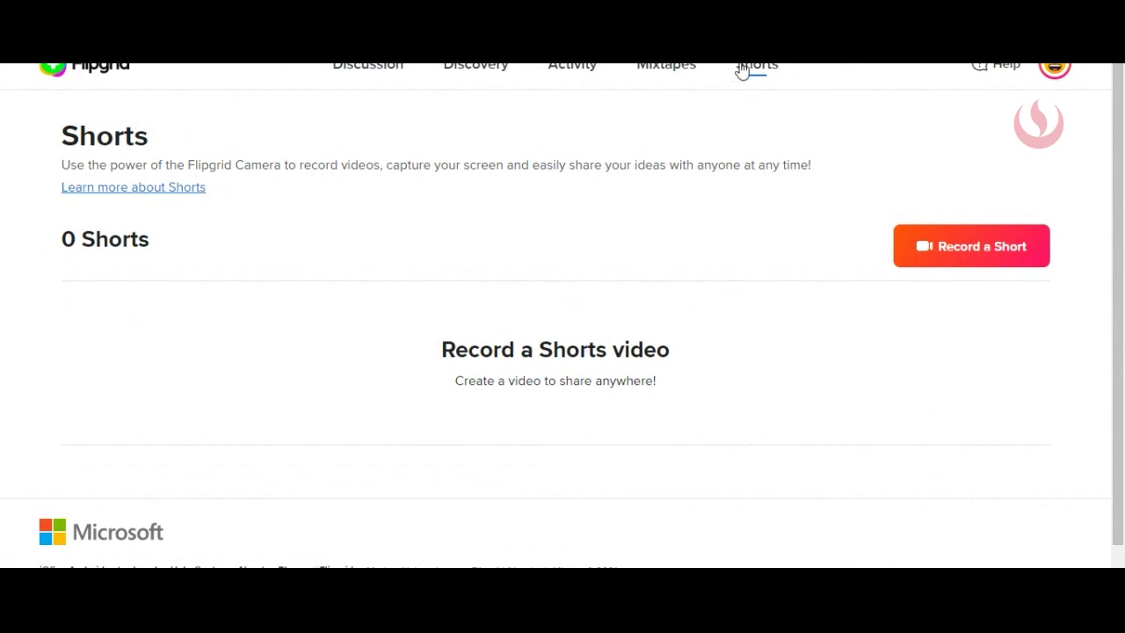
Step: Return to the Discussion page and review its Groups list and its Topics list
click(347, 81)
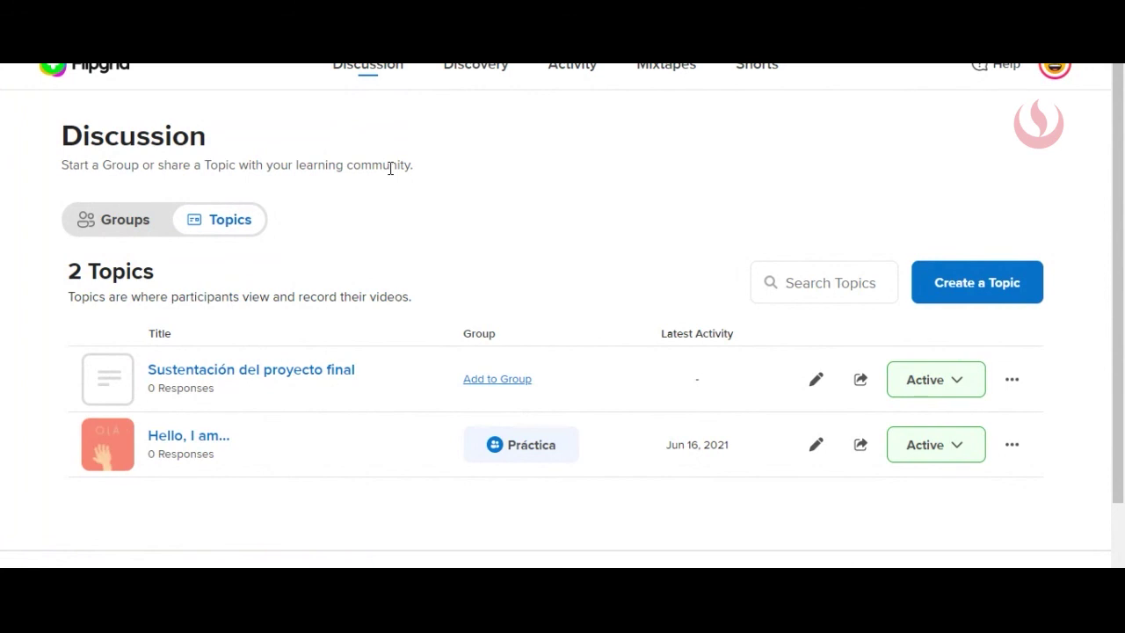
click(128, 225)
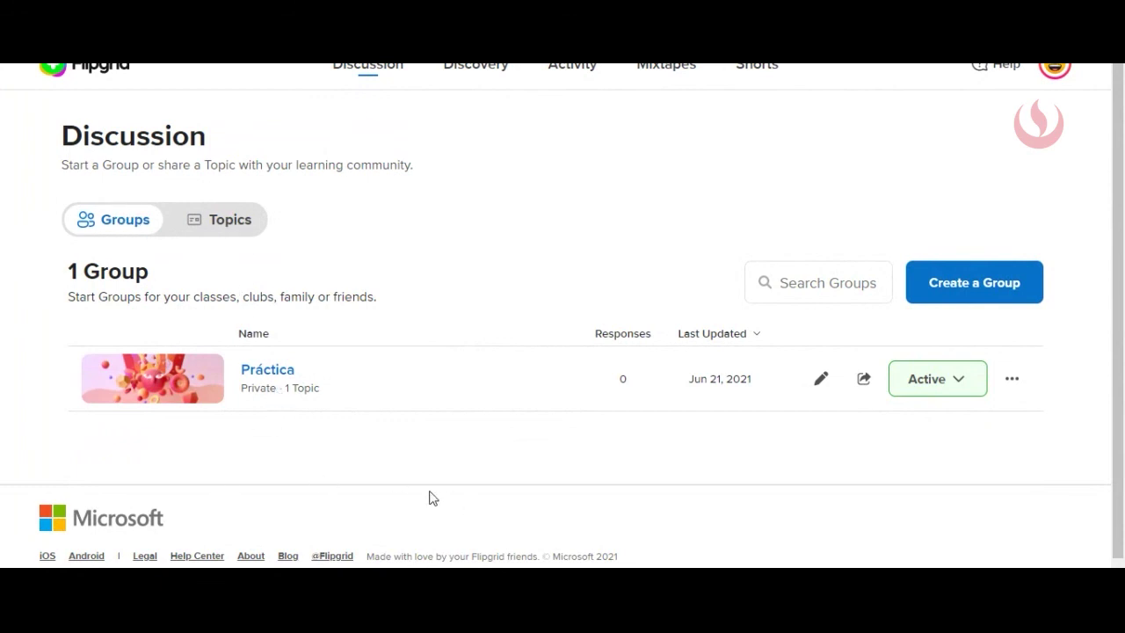
click(203, 225)
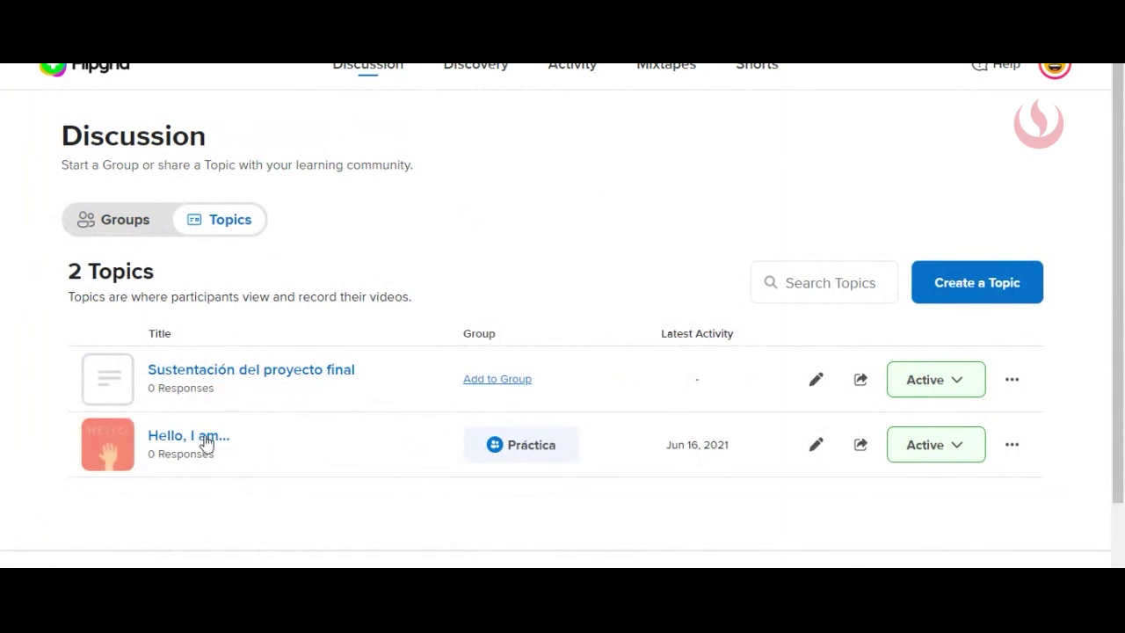
scroll(255, 459, down, 2)
scroll(257, 456, up, 2)
Step: Examine the "Hello, I am..." topic with its description and responses area, and return to the topics list
click(177, 466)
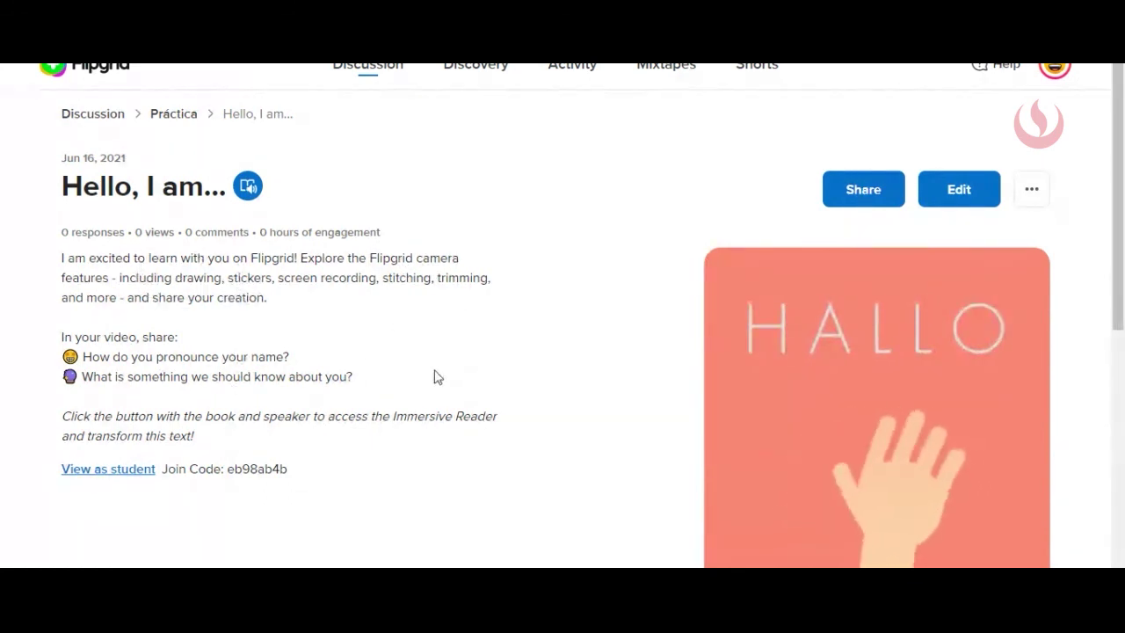
scroll(417, 382, down, 1)
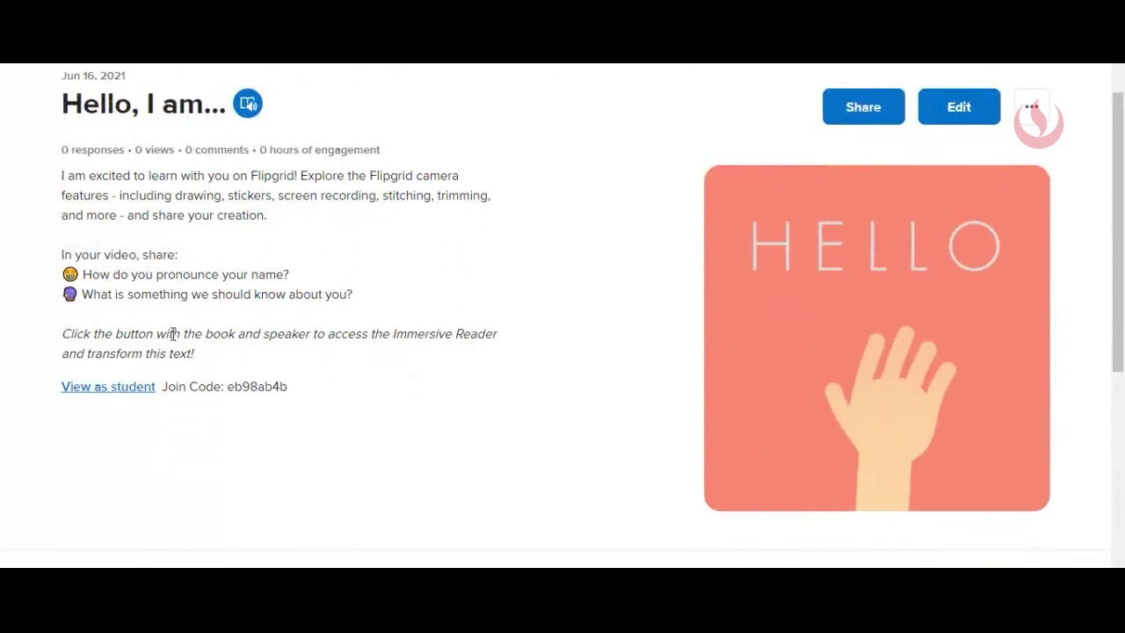
scroll(173, 334, down, 4)
scroll(560, 446, up, 5)
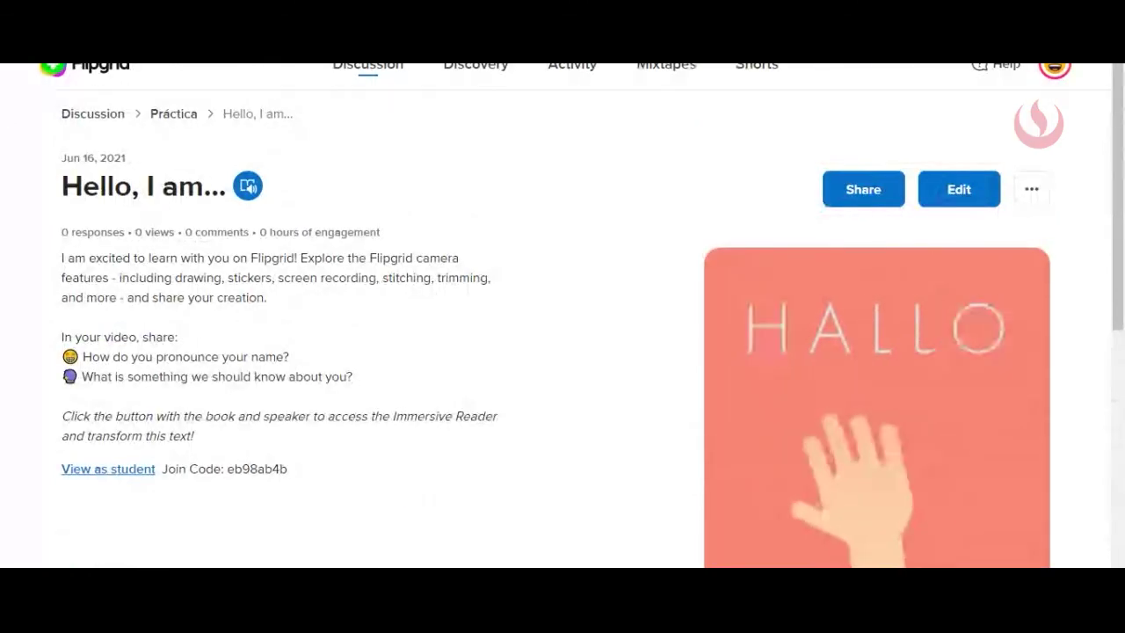
key(alt+Left)
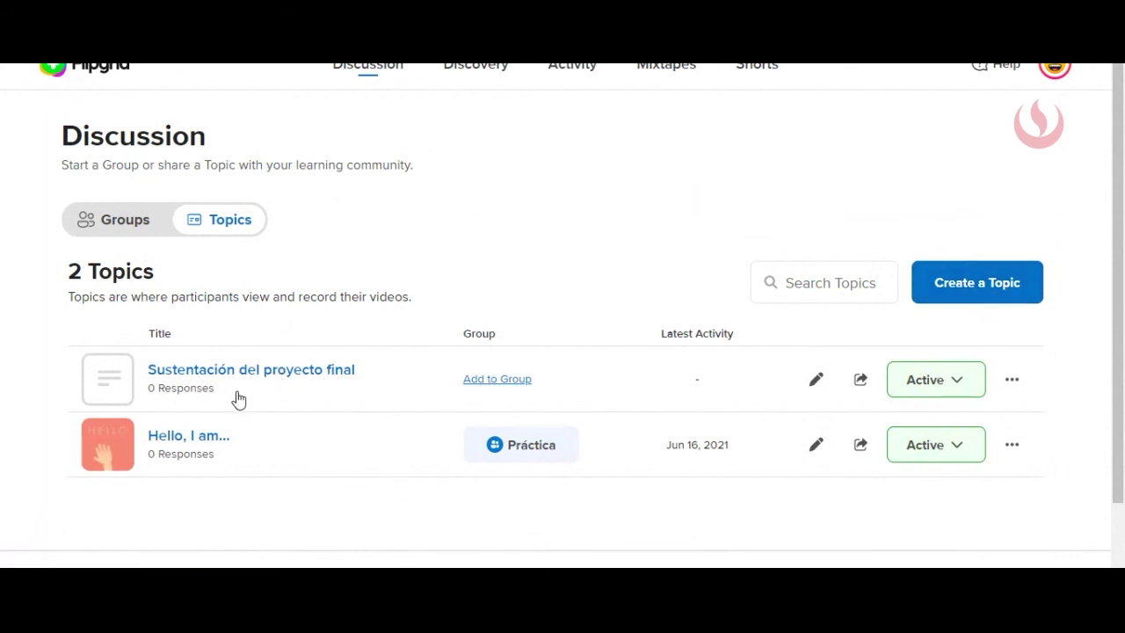
Step: Open the topic "Sustentación del proyecto final" and show its additional actions
click(296, 374)
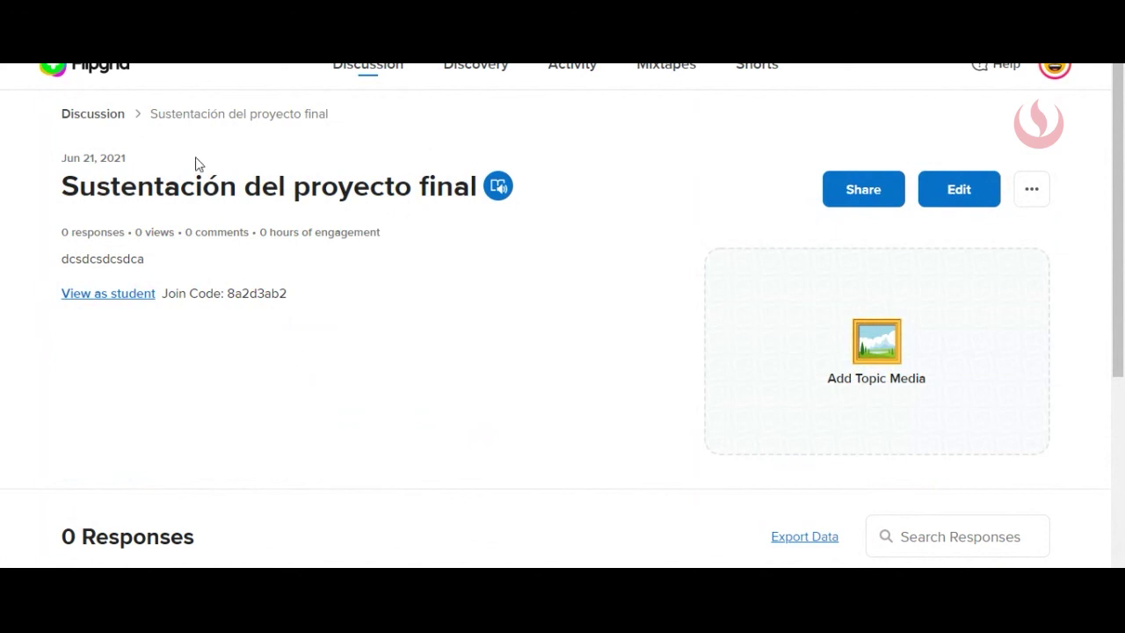
click(1034, 194)
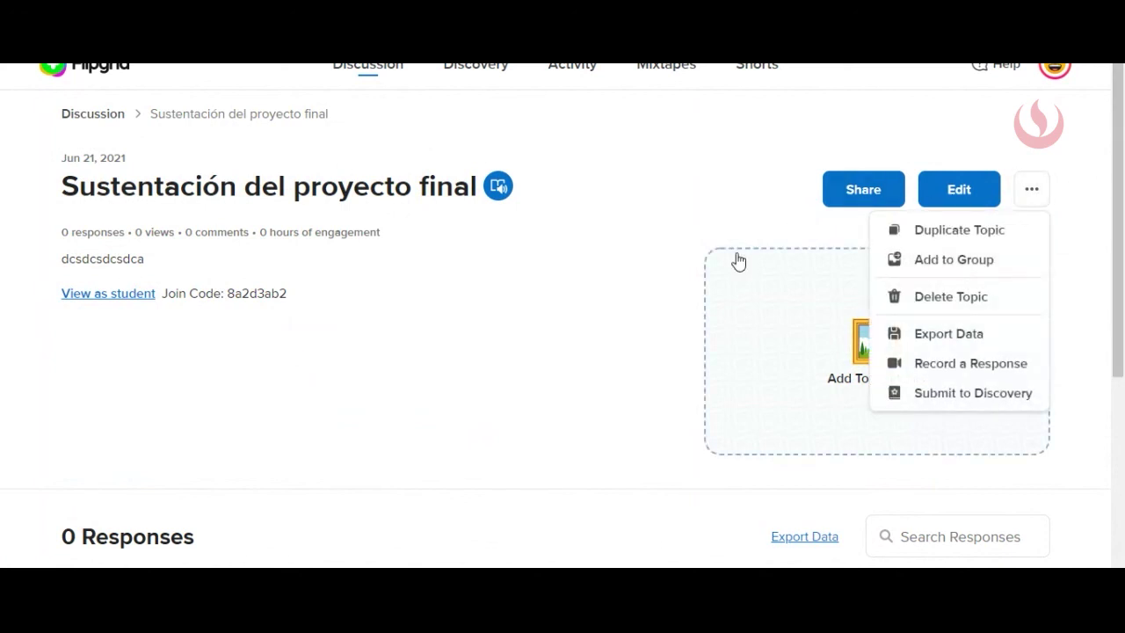
Step: Open the topic for editing and replace its prompt with "Considerar los siguientes puntos para la sustentación del proyecto final de curso:"
click(946, 183)
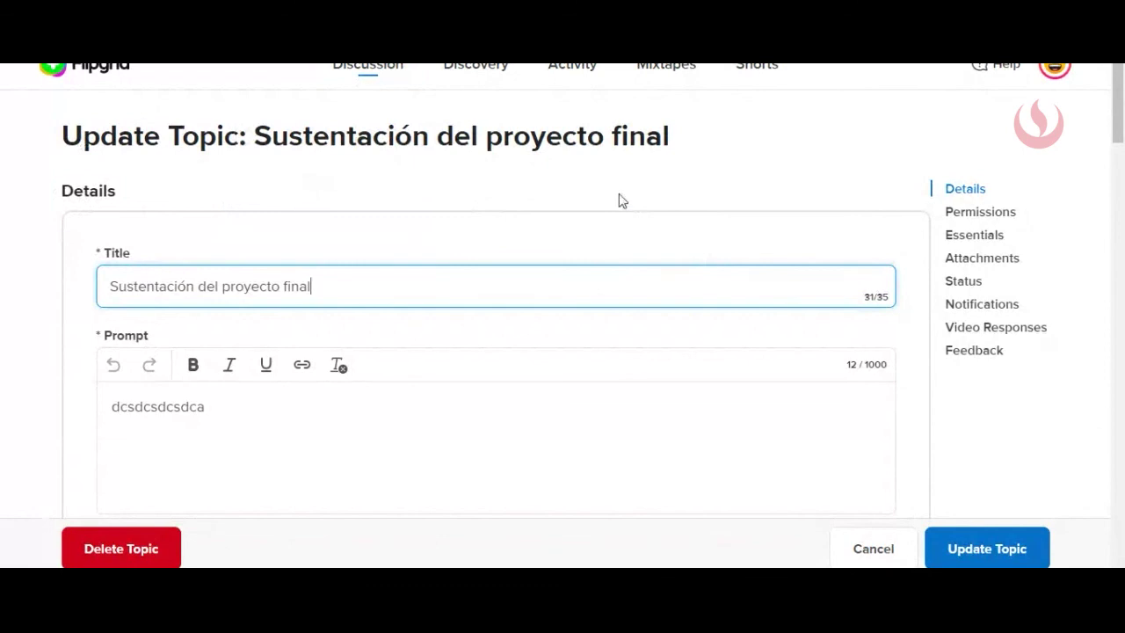
scroll(165, 145, down, 2)
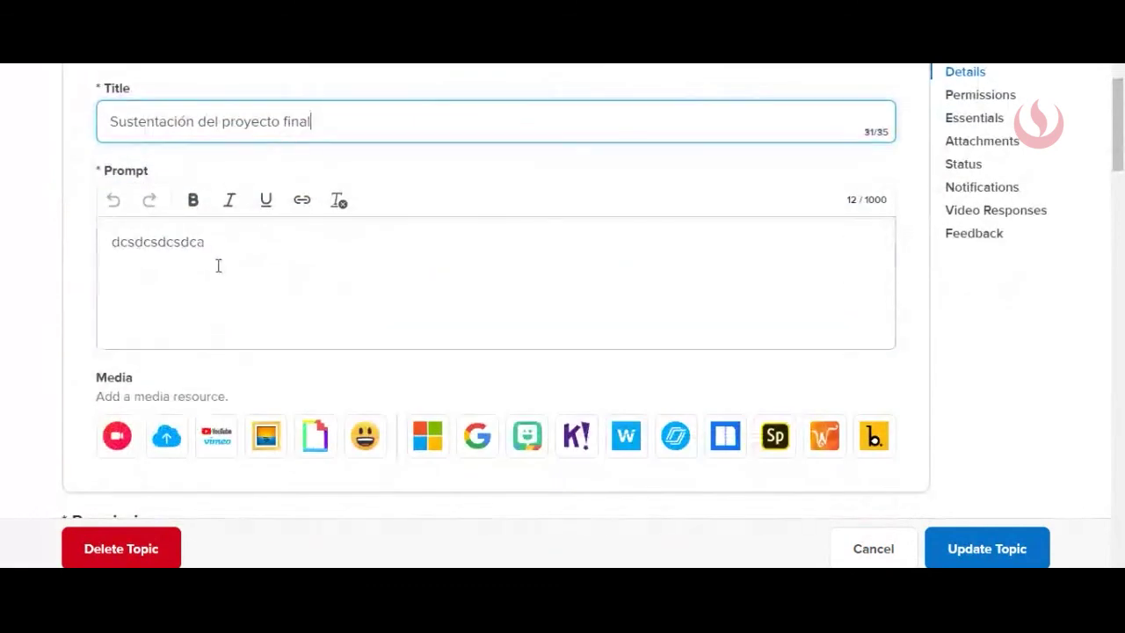
drag(219, 264, 61, 241)
key(BackSpace)
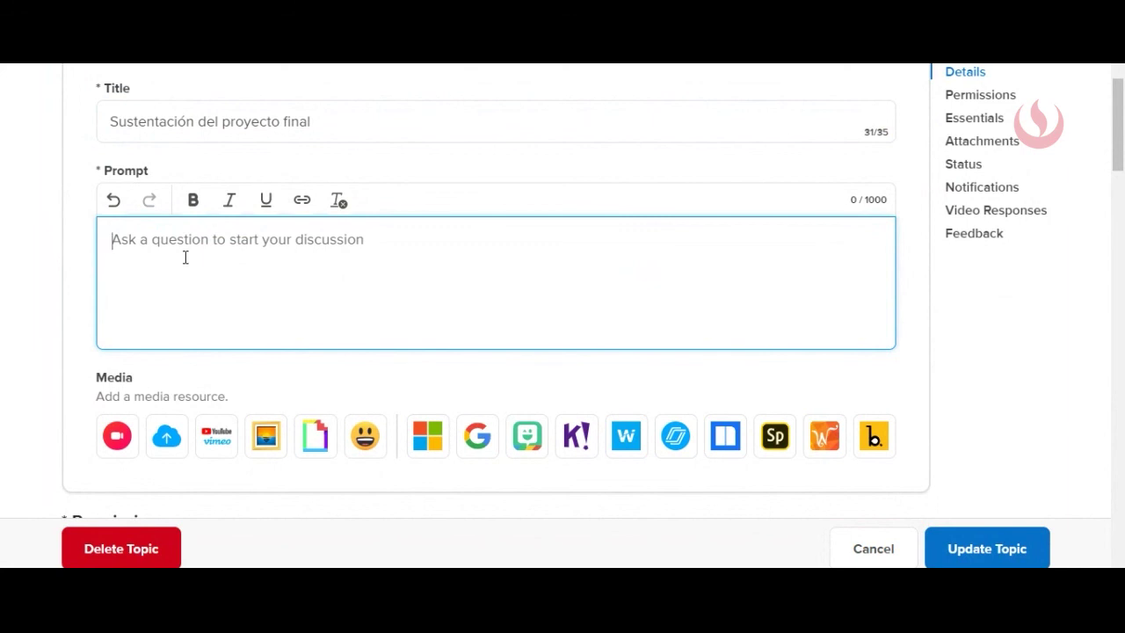
text(Conside)
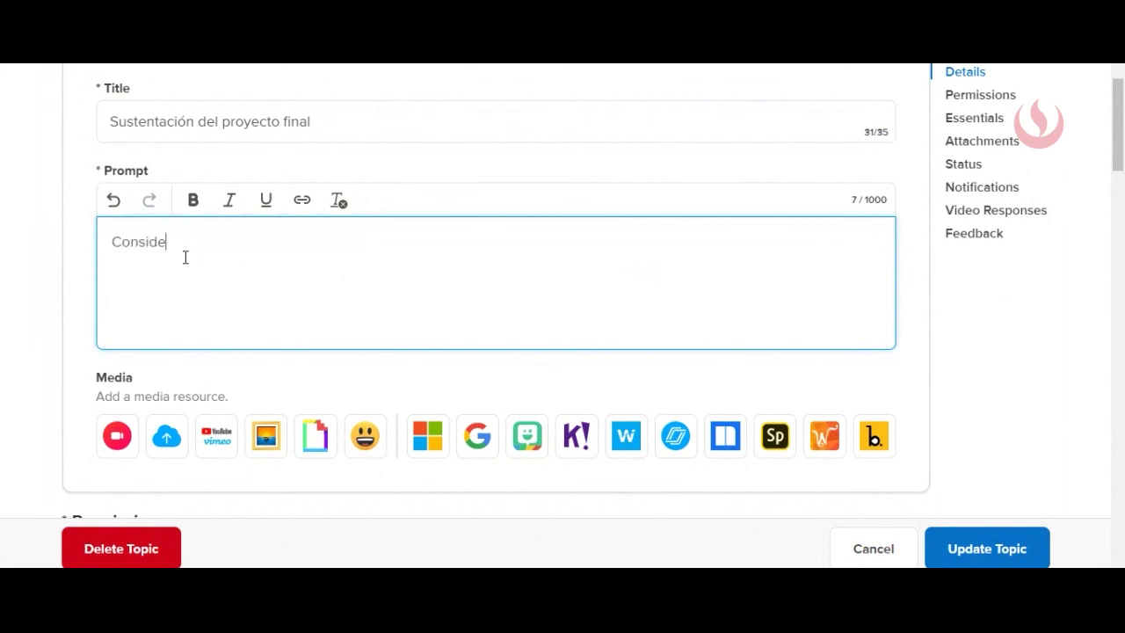
text(rar los siguientes)
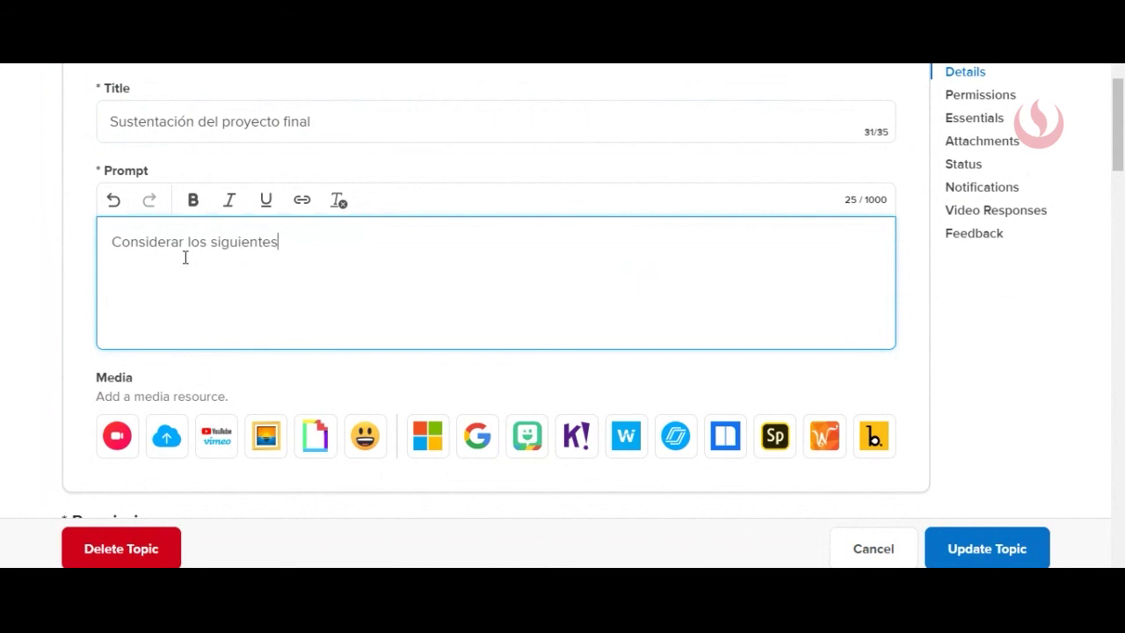
text( puntos para la)
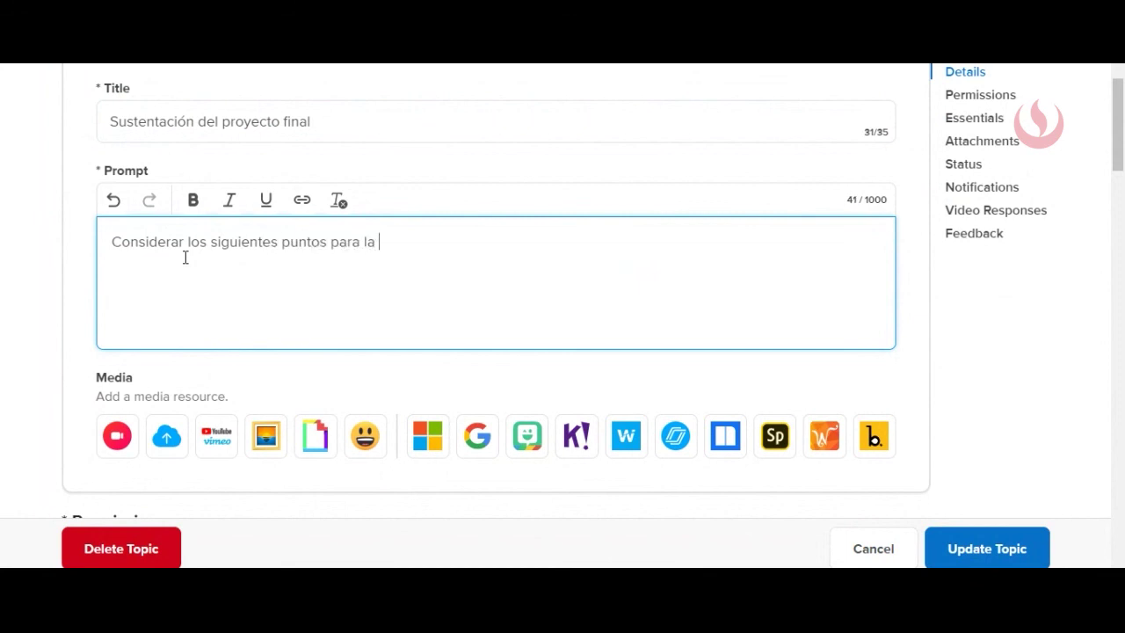
text( sustentación del proyecto final de curso:)
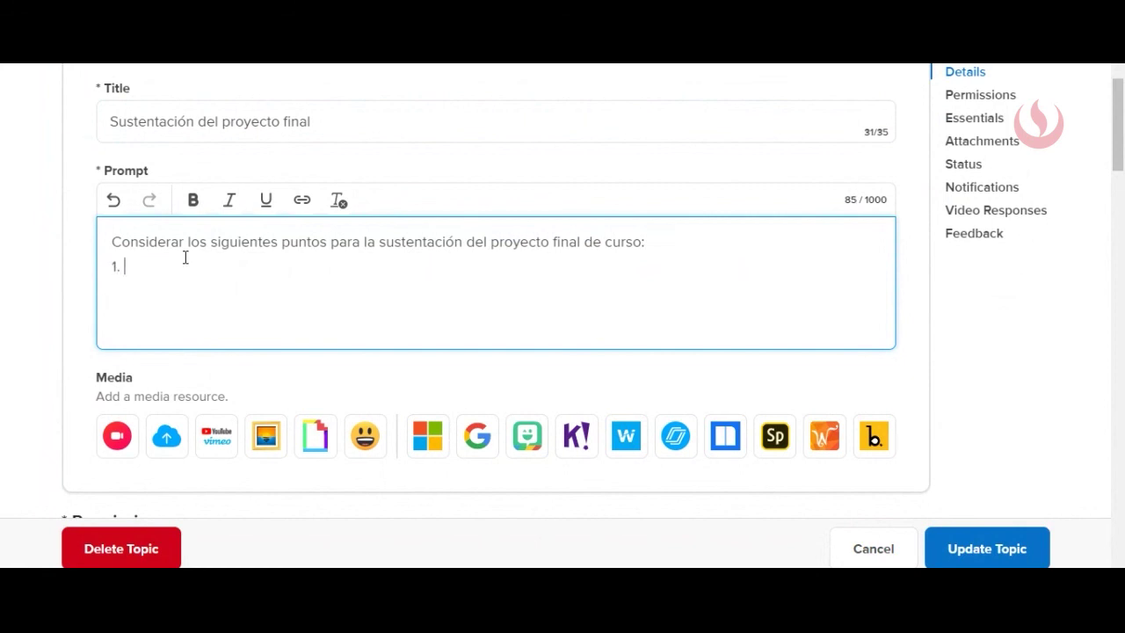
Step: Add the numbered lines "1. Armar un guión" and "2. Estructurar" below the prompt's introductory sentence
text(1. Armar una)
text(guión)
text(2. Estru)
text(ctural)
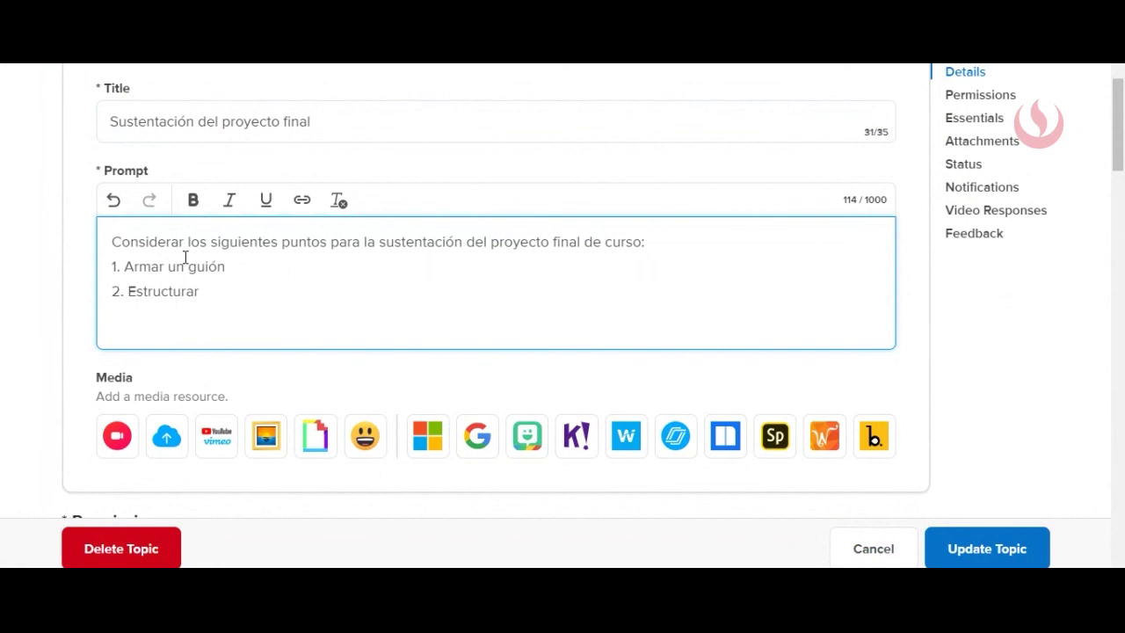
text( e)
key(BackSpace)
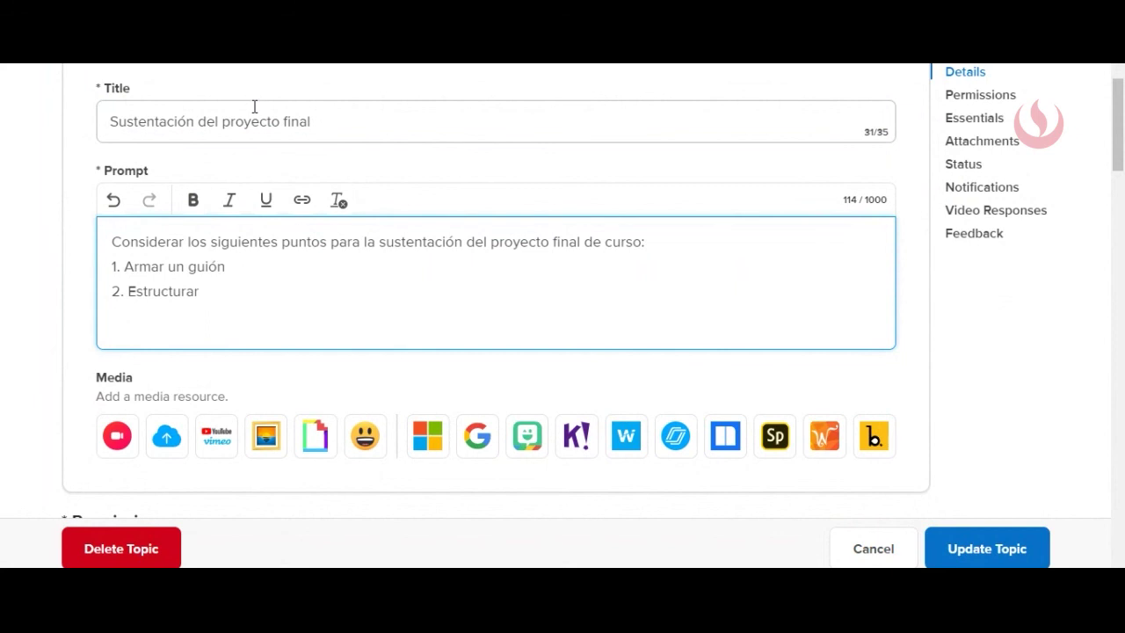
Step: Upload the image "Investigar" from the Pictures folder as the topic's media resource
scroll(399, 243, down, 1)
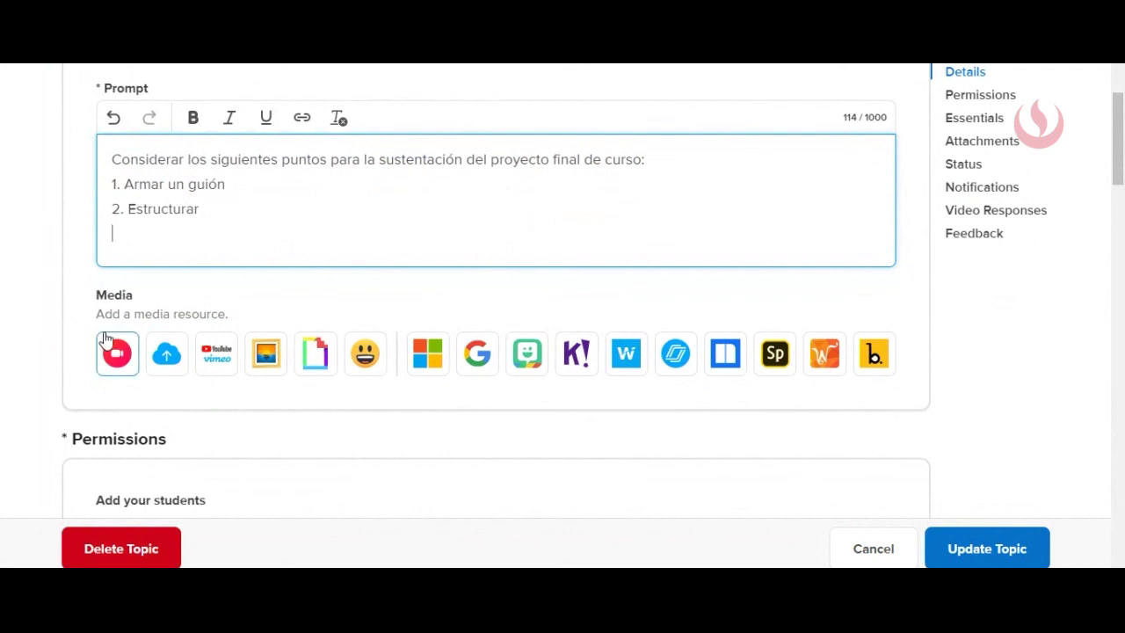
scroll(115, 352, down, 1)
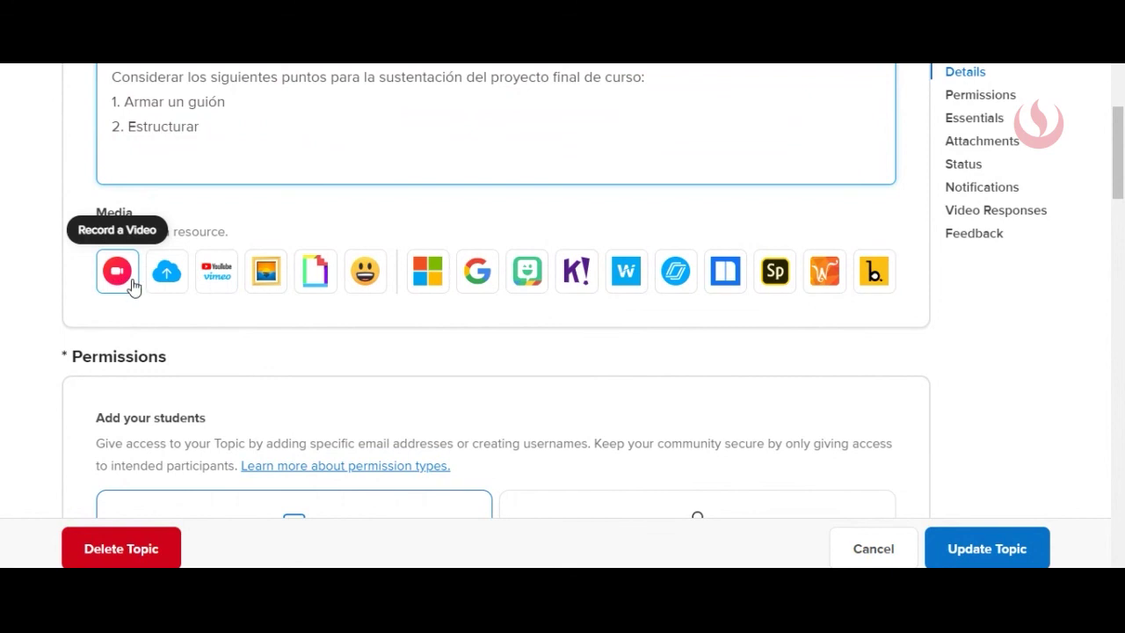
click(265, 274)
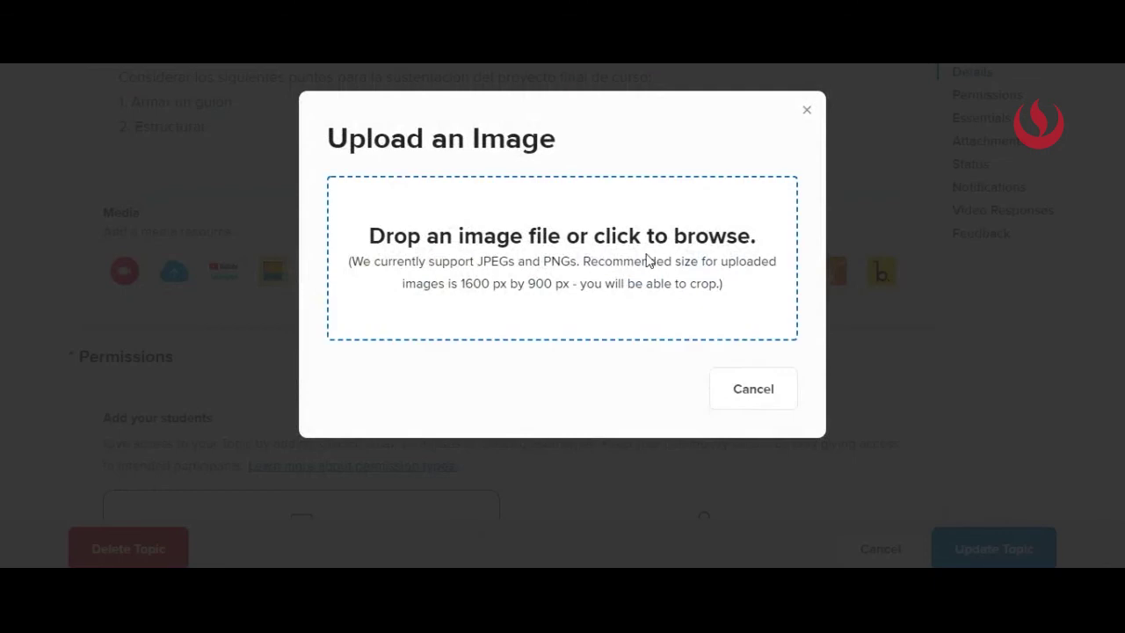
click(647, 261)
click(149, 313)
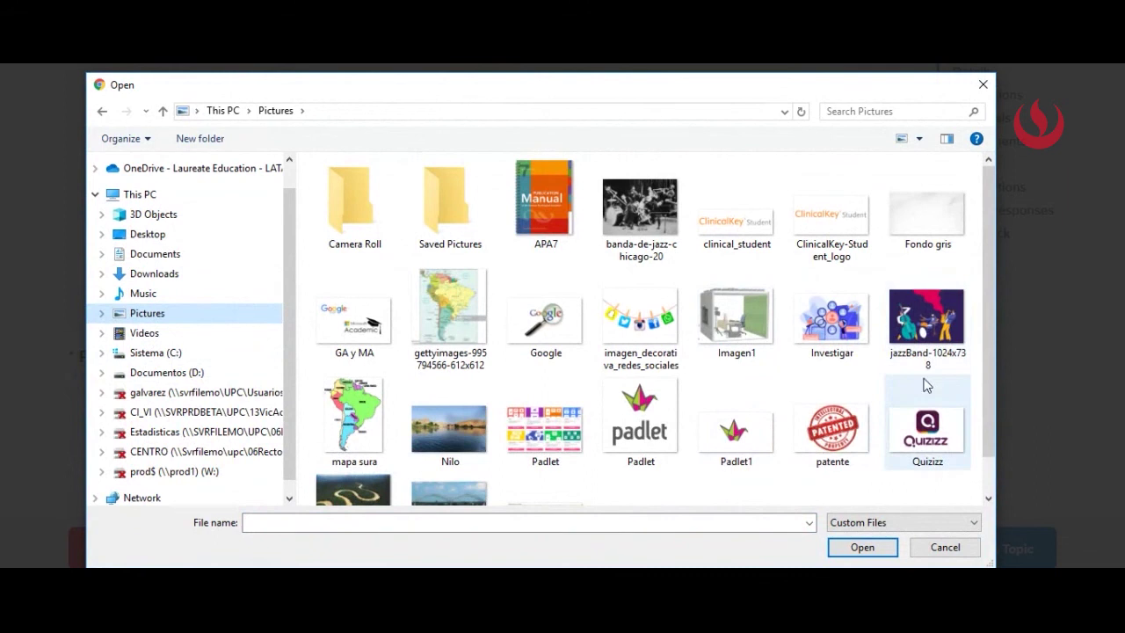
scroll(927, 386, down, 1)
click(849, 291)
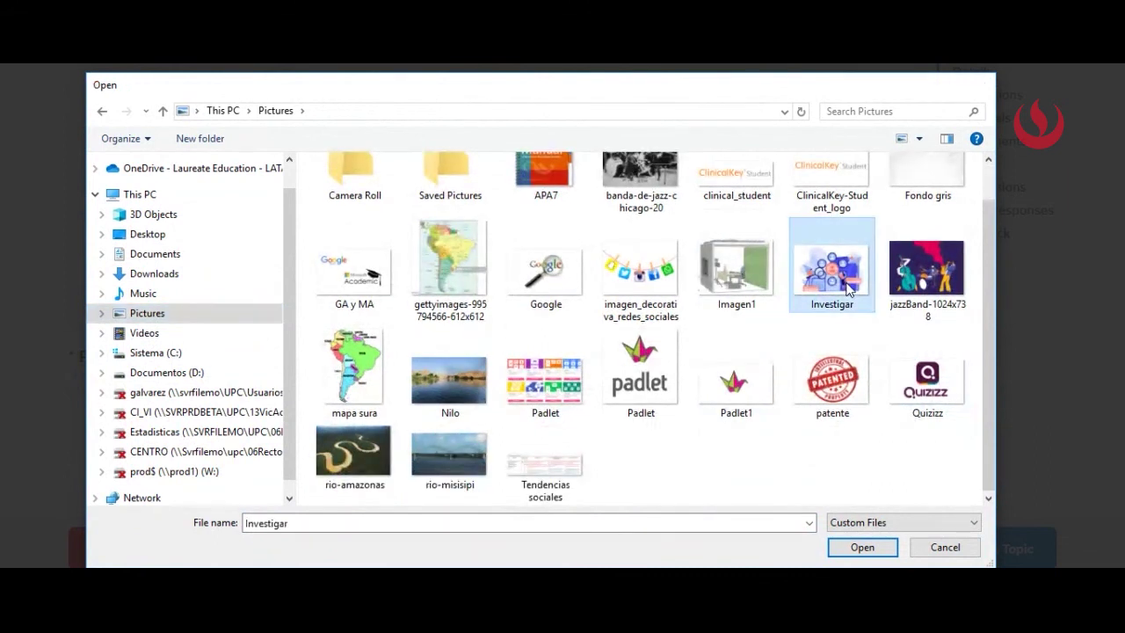
double_click(848, 291)
Step: Adjust the crop area to frame the whole illustration from the uppermost circle to the figures' feet, and crop the image
drag(640, 219, 644, 262)
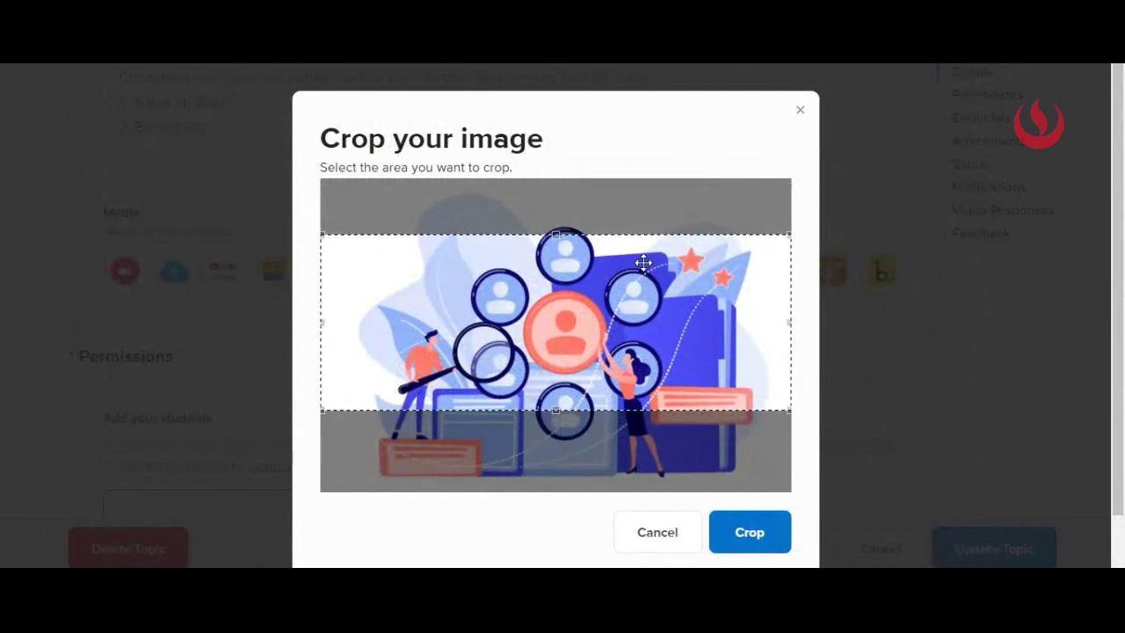
drag(556, 409, 555, 478)
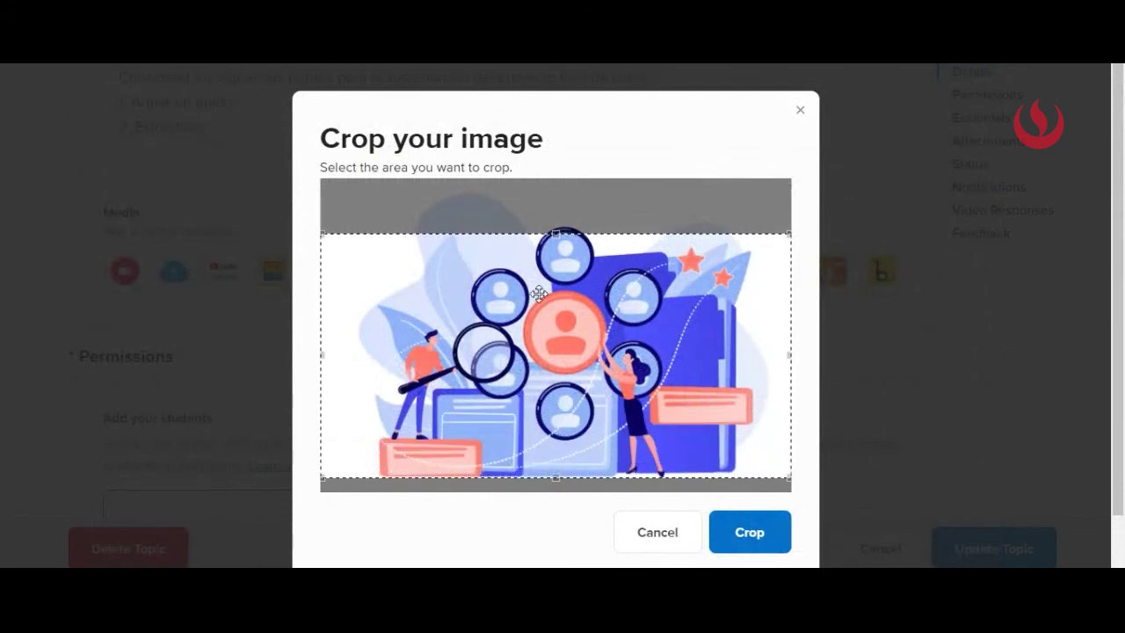
drag(557, 233, 558, 224)
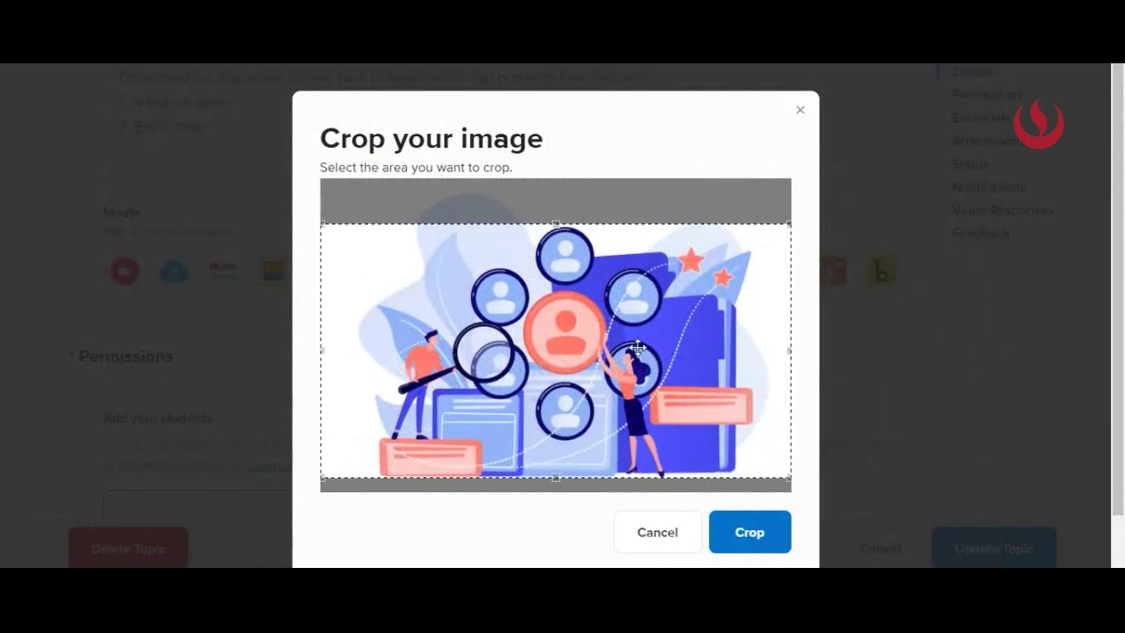
click(752, 531)
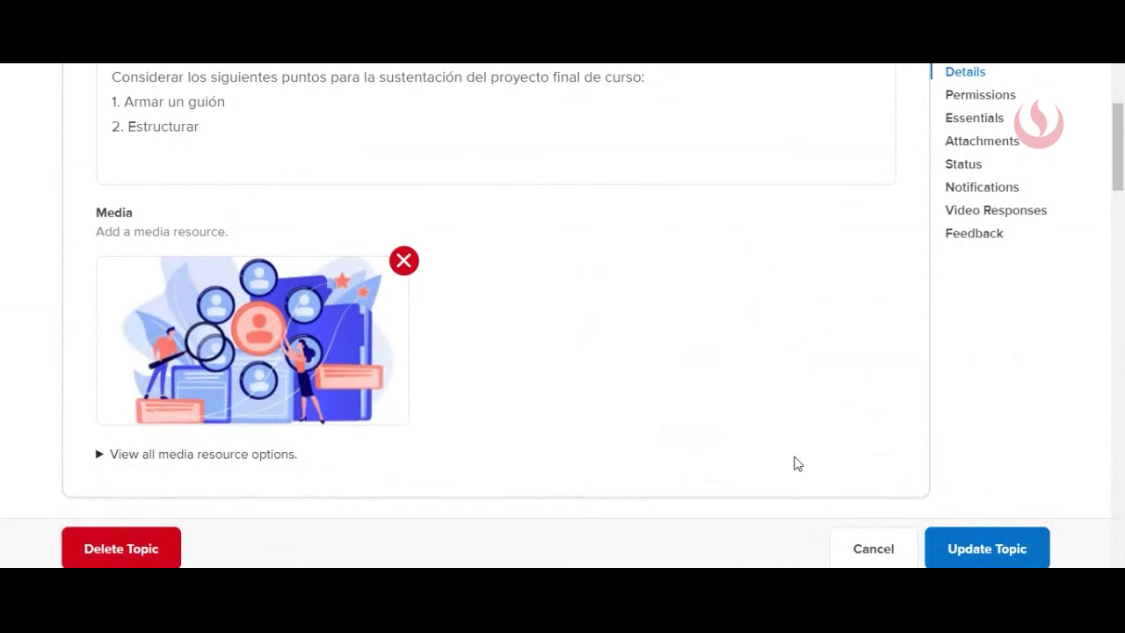
Step: Expand all media resource options and examine the Permissions section with its student email access field
scroll(793, 462, down, 3)
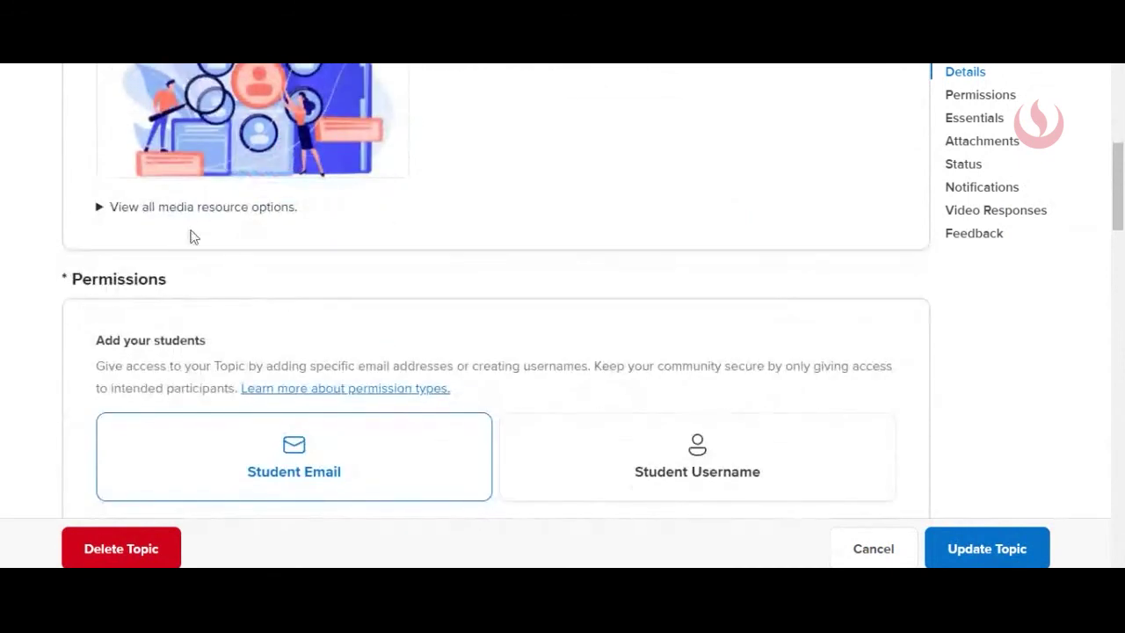
click(99, 207)
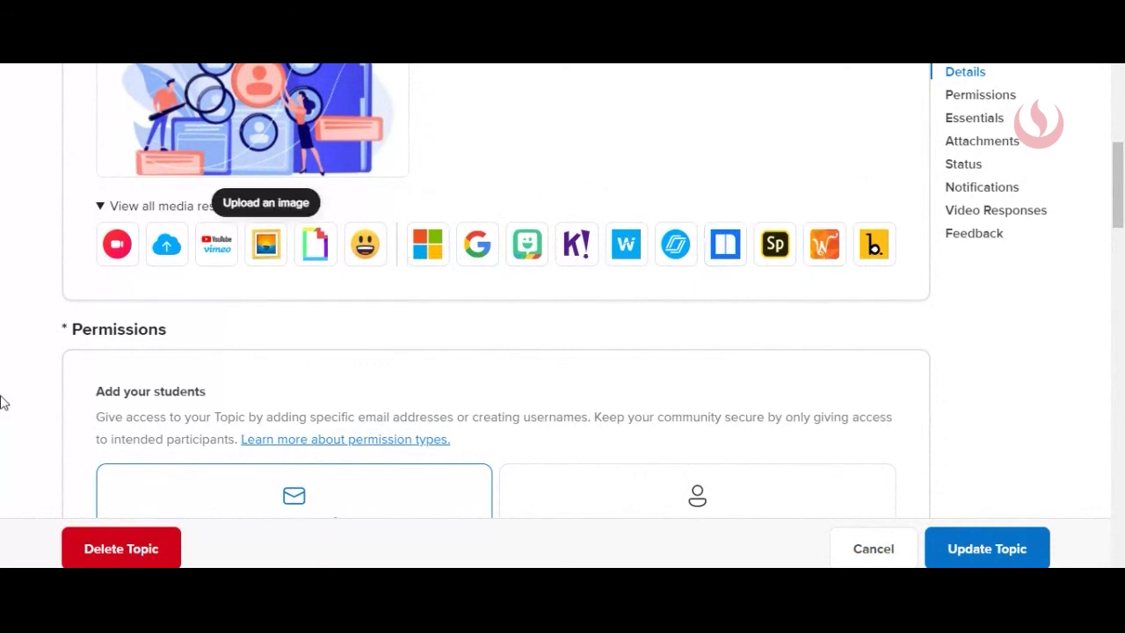
scroll(3, 400, down, 1)
scroll(3, 402, down, 2)
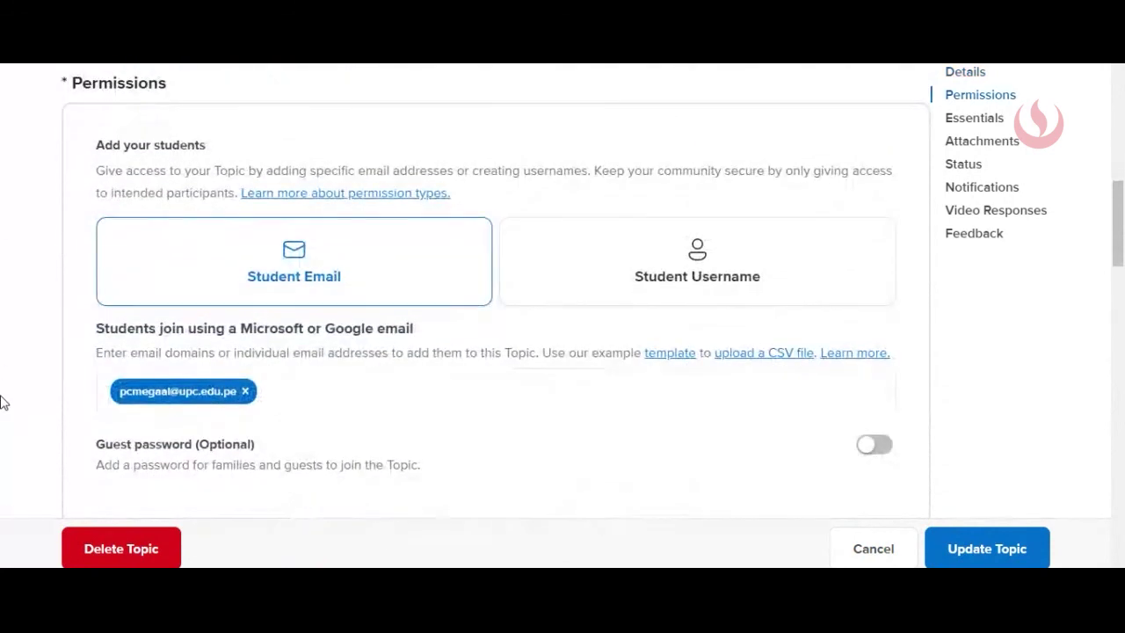
scroll(2, 402, up, 1)
scroll(3, 402, down, 2)
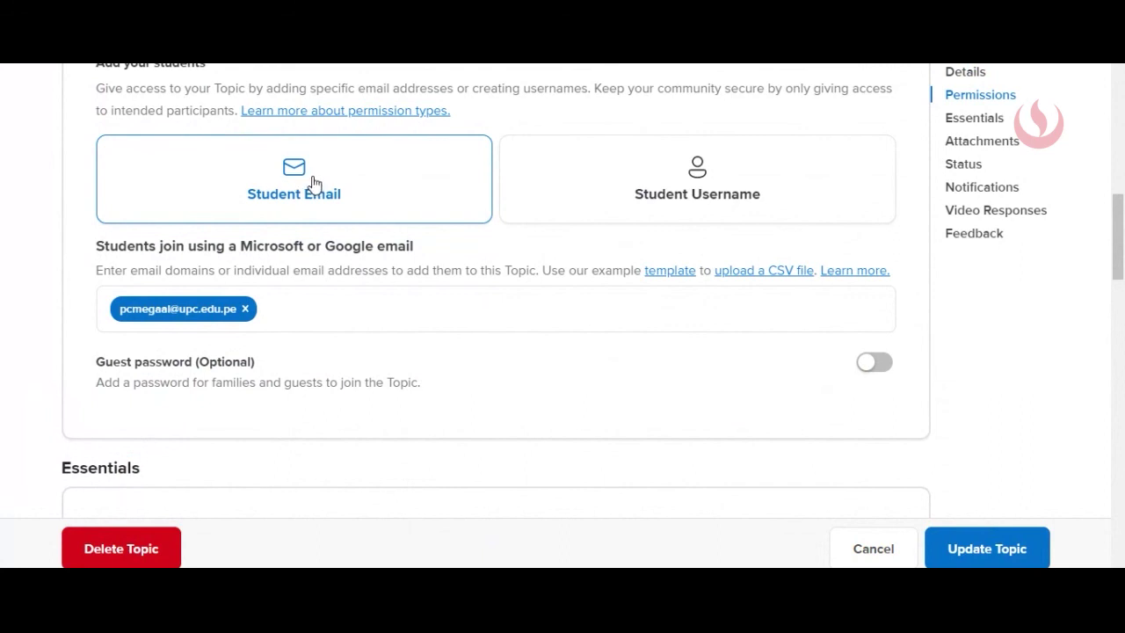
click(289, 320)
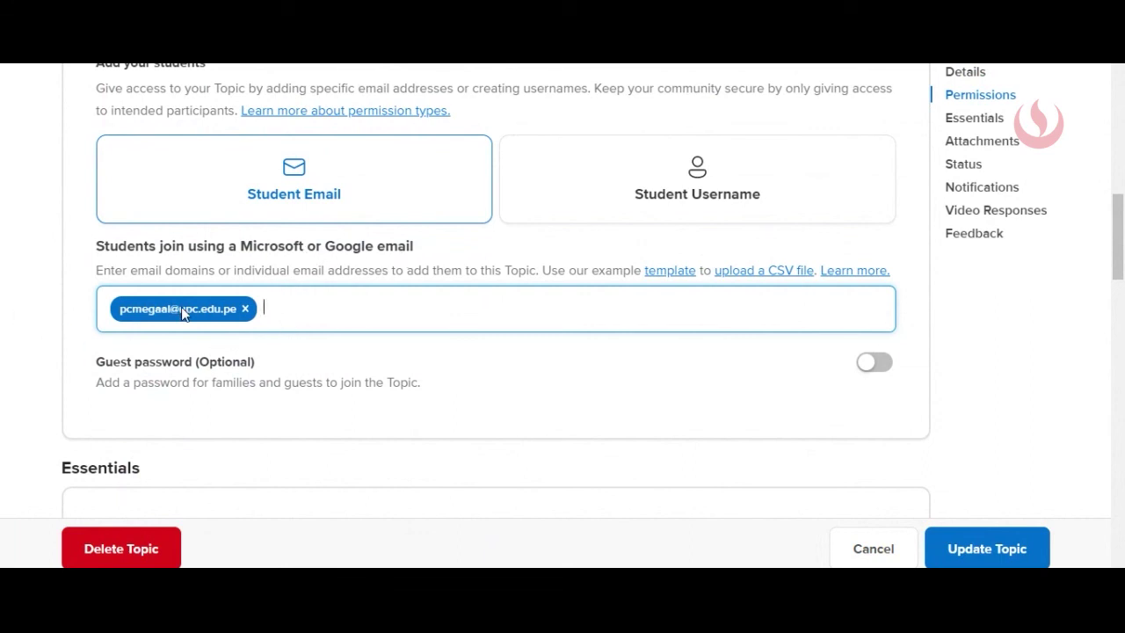
Step: Set the topic's recording time to 3 minutes in the Essentials section
scroll(5, 322, down, 3)
scroll(3, 324, down, 1)
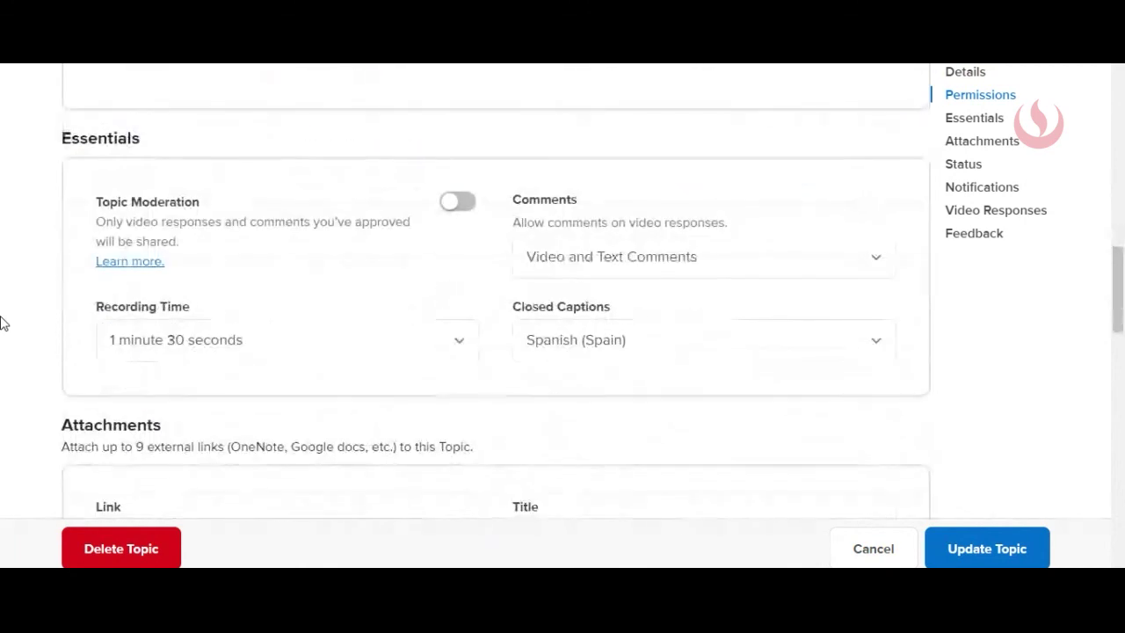
scroll(3, 318, down, 1)
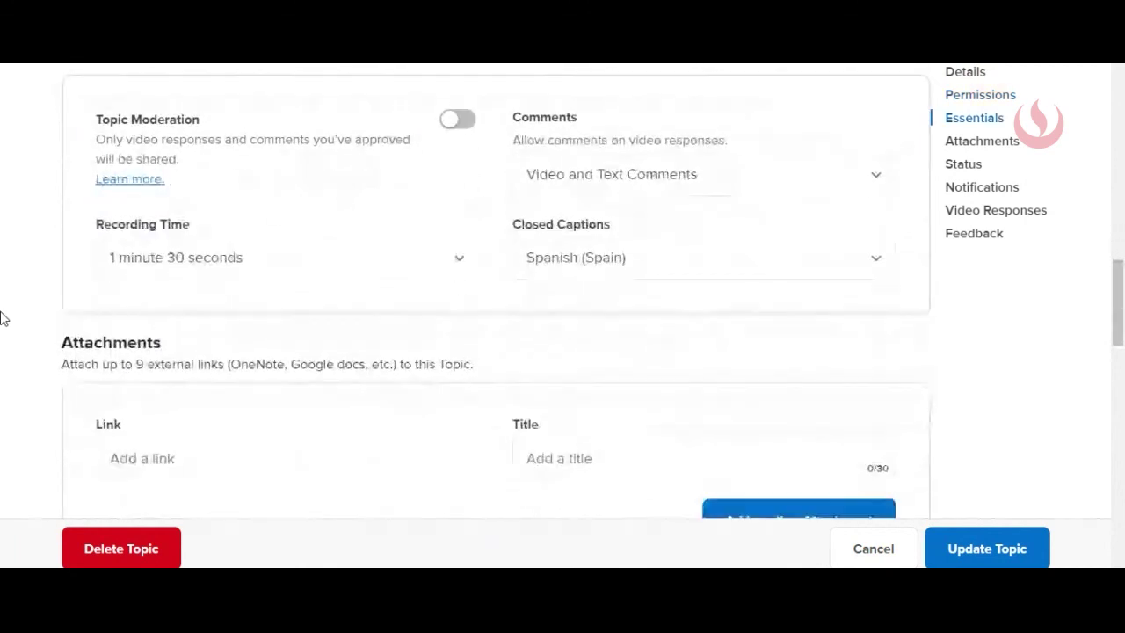
click(309, 258)
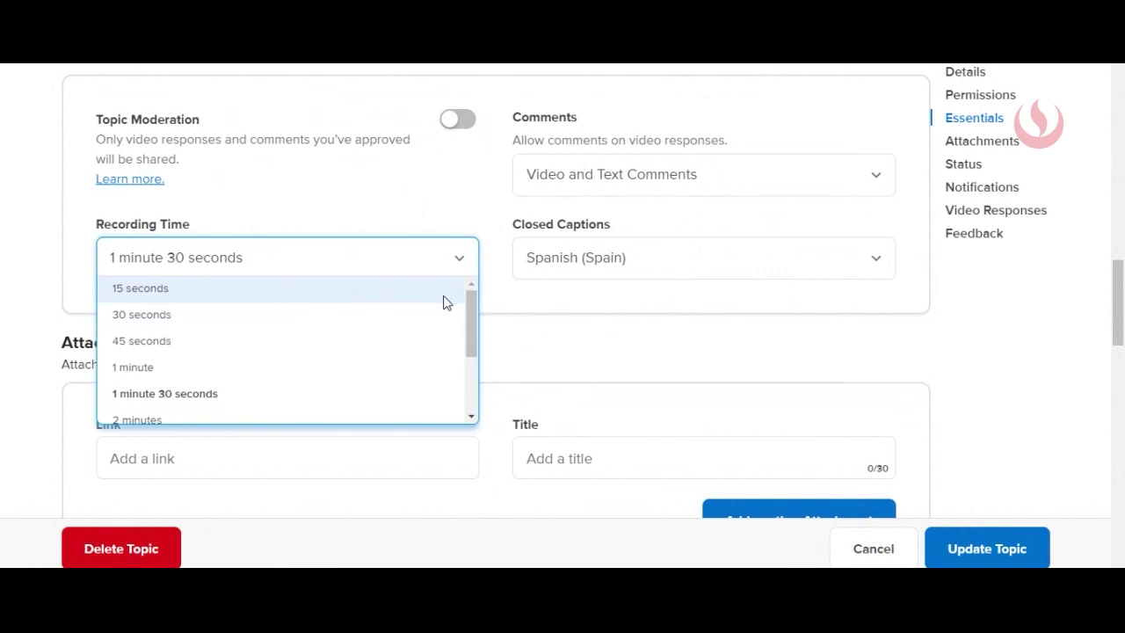
drag(473, 312, 467, 393)
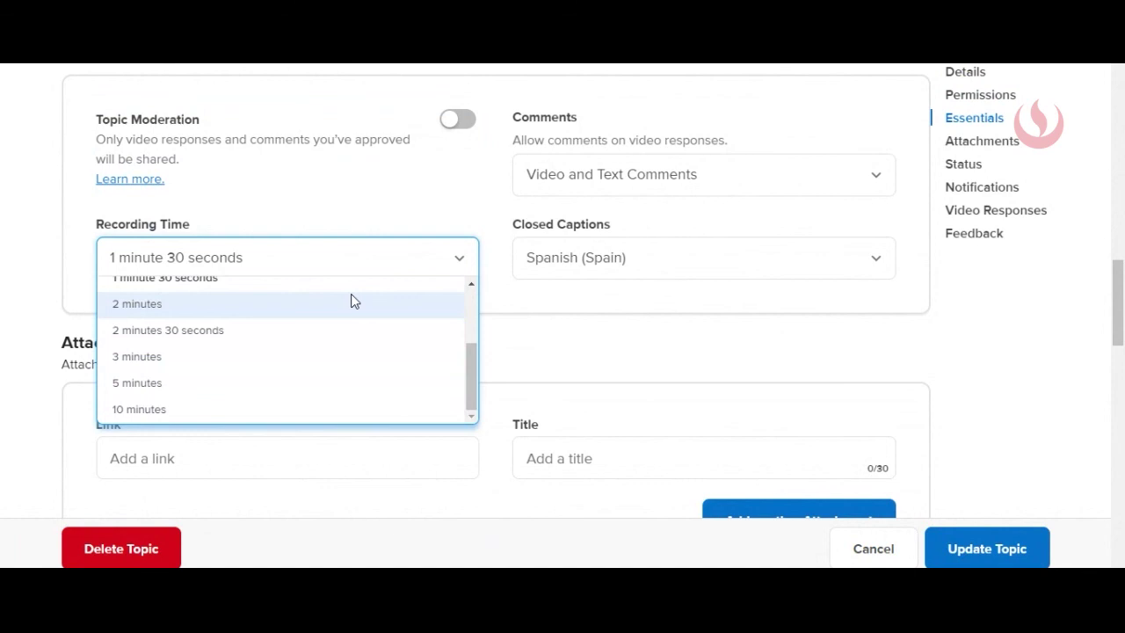
click(157, 366)
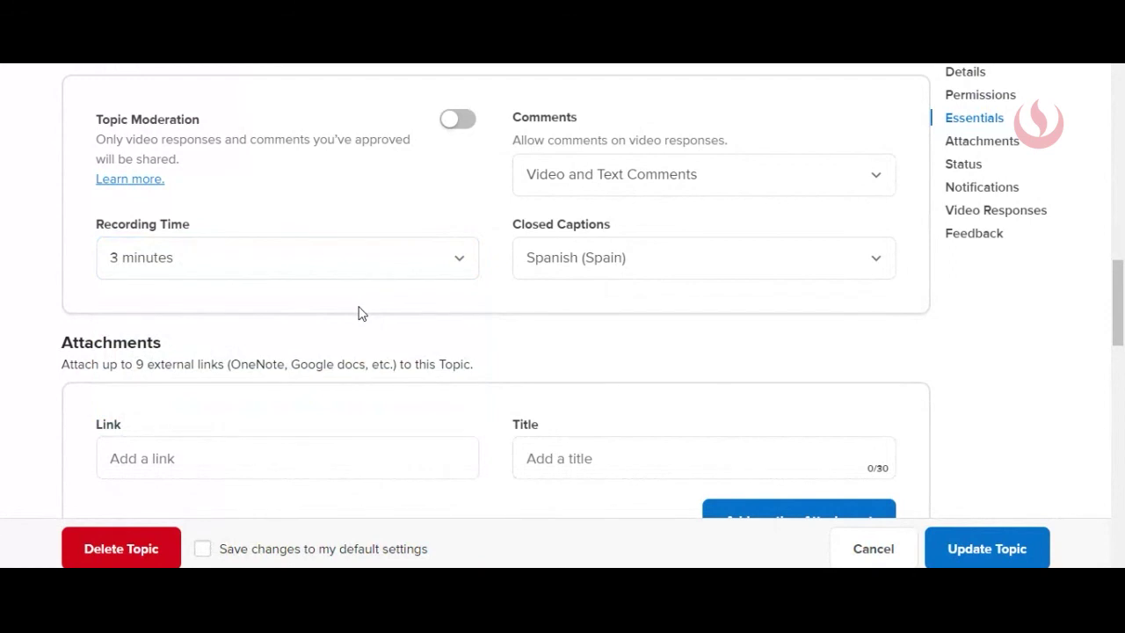
Step: Review the options for comments on video responses and the Attachments section's link field
click(720, 193)
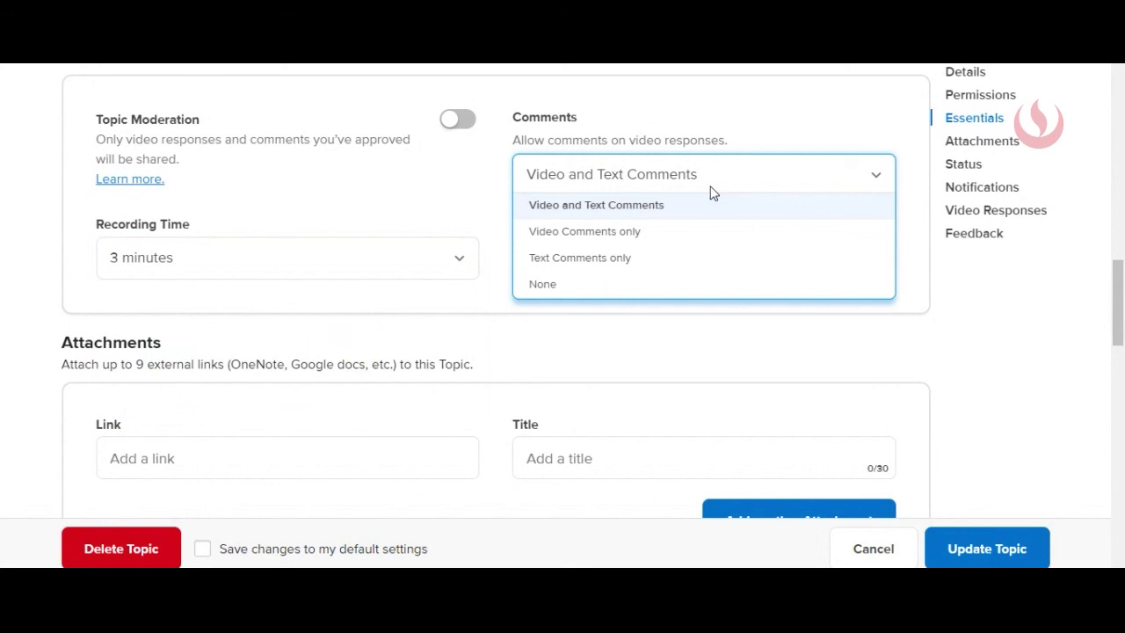
click(711, 82)
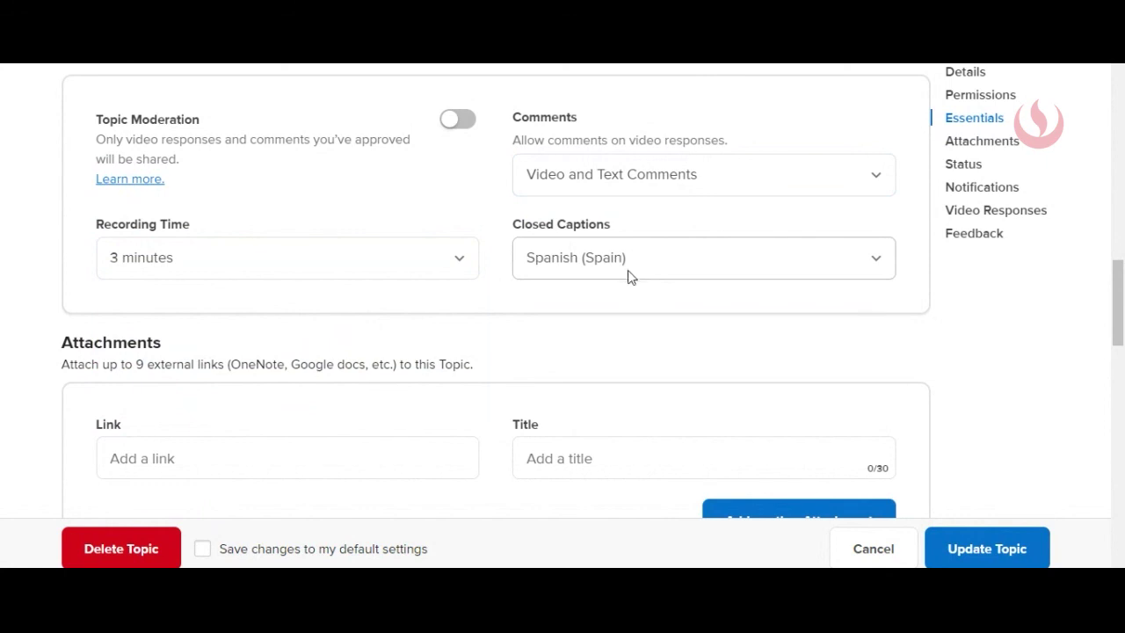
scroll(649, 291, down, 1)
scroll(648, 285, down, 3)
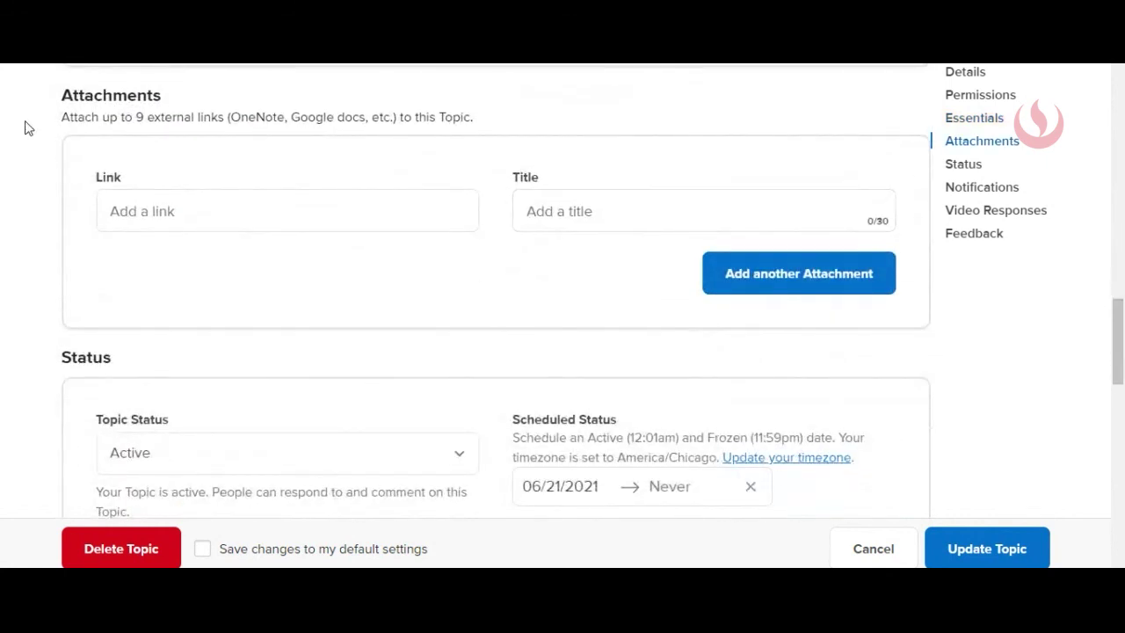
click(325, 218)
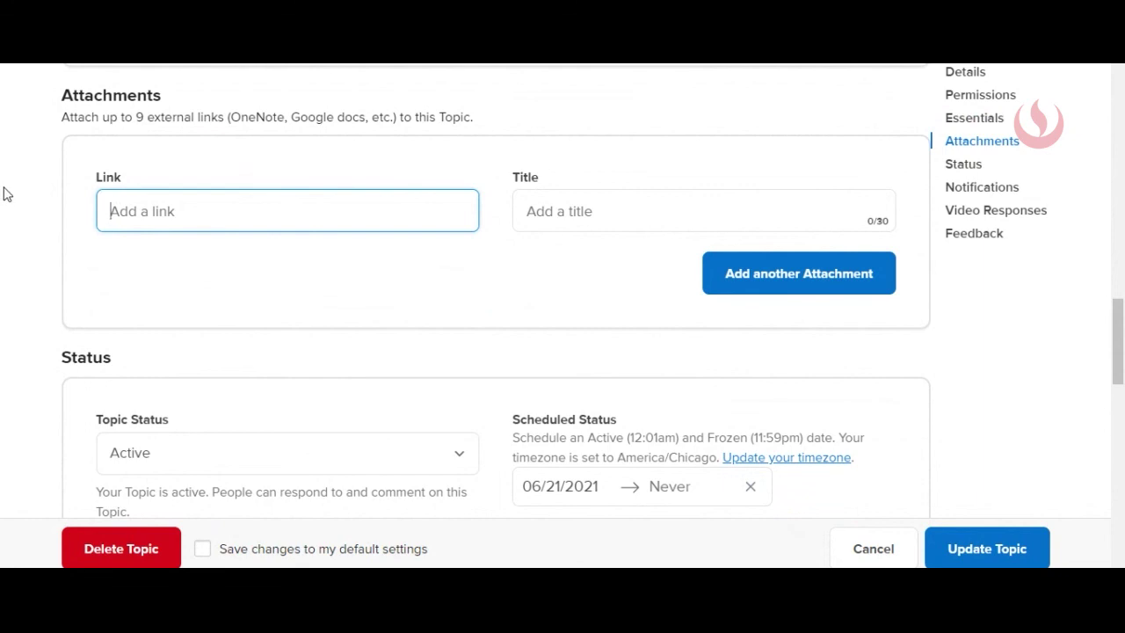
Step: Show the available Topic Status options in the Status section
scroll(4, 194, down, 3)
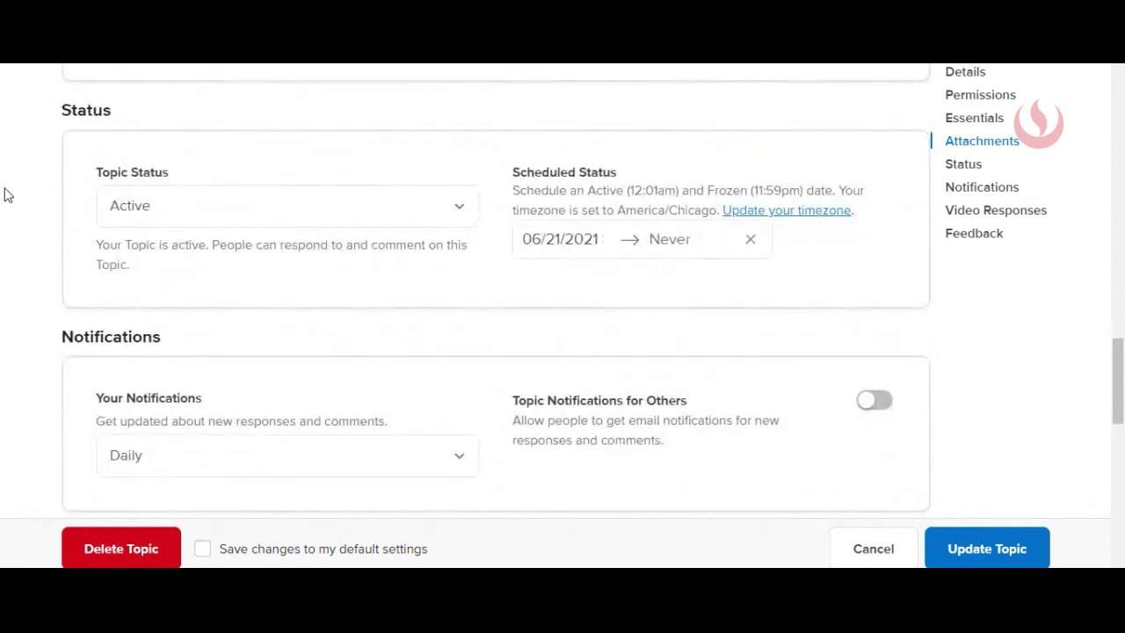
click(187, 205)
click(187, 205)
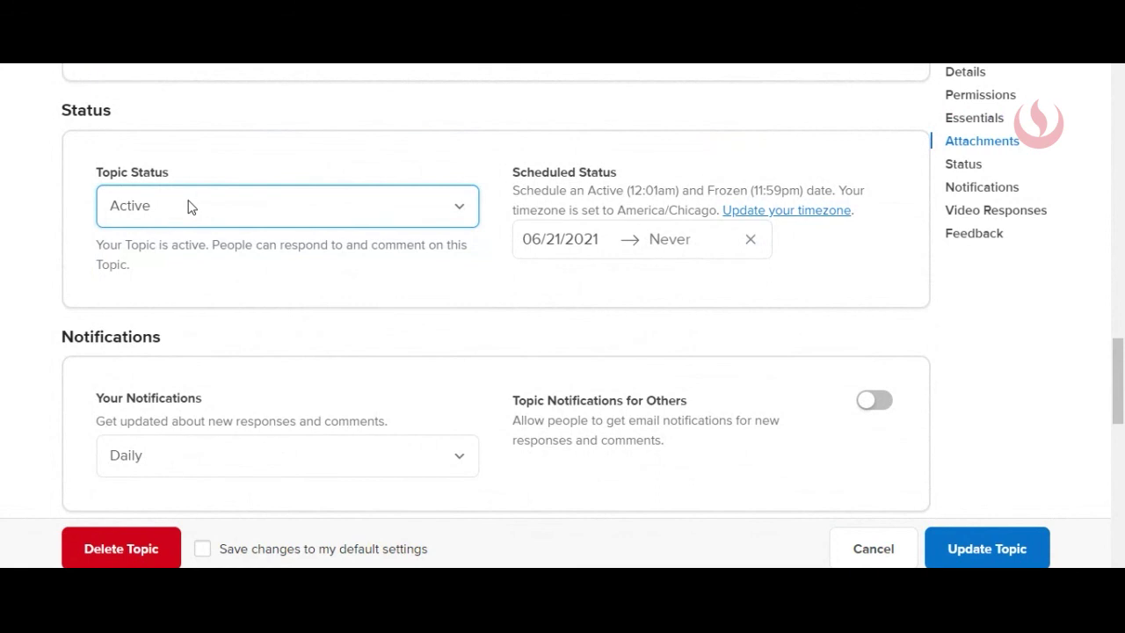
click(406, 220)
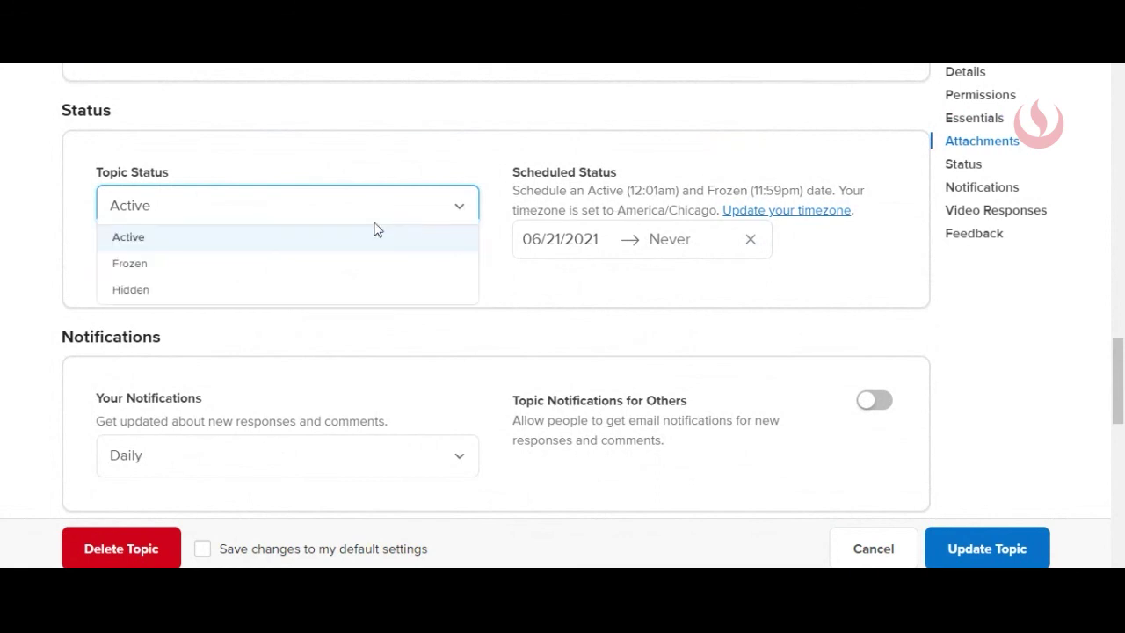
Step: Keep the topic status as Active and schedule its end date for 07/10/2021
click(160, 240)
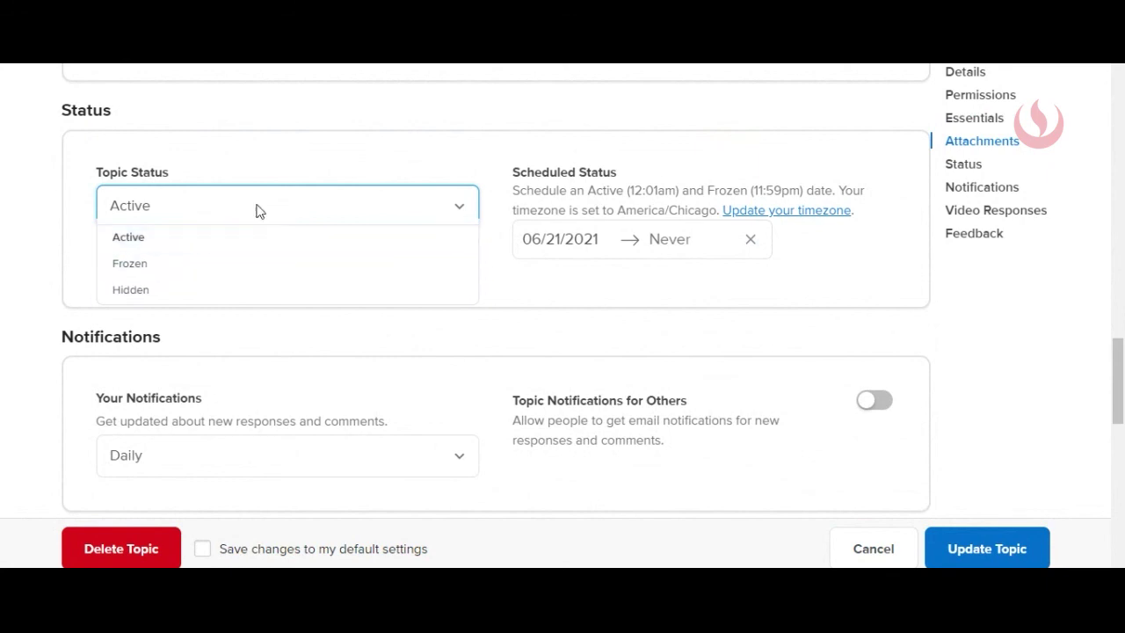
click(656, 251)
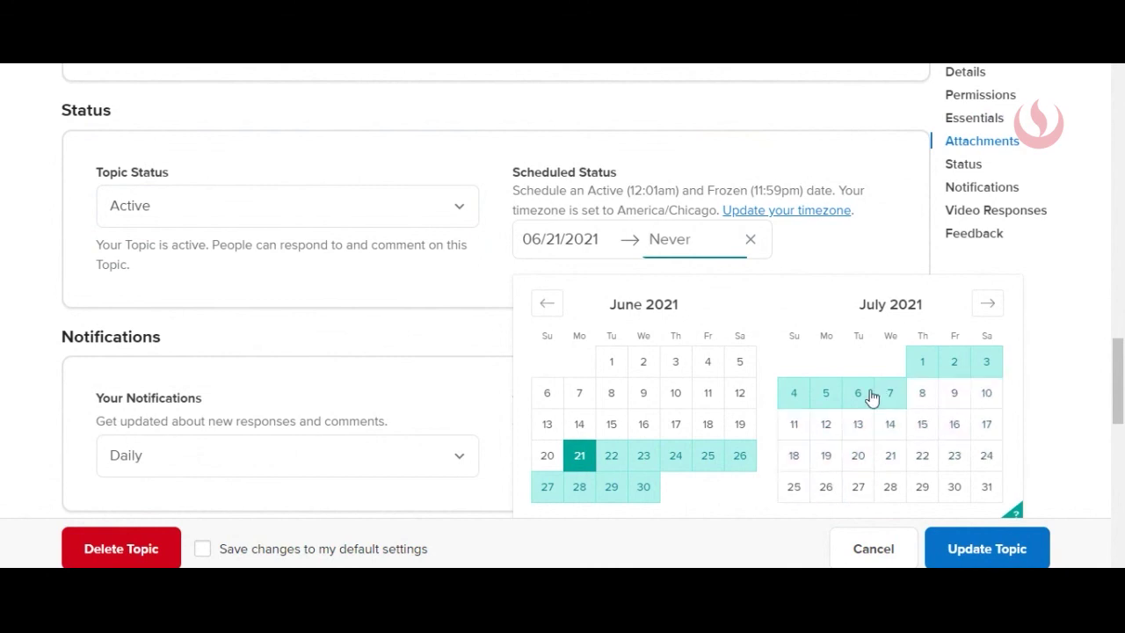
click(989, 396)
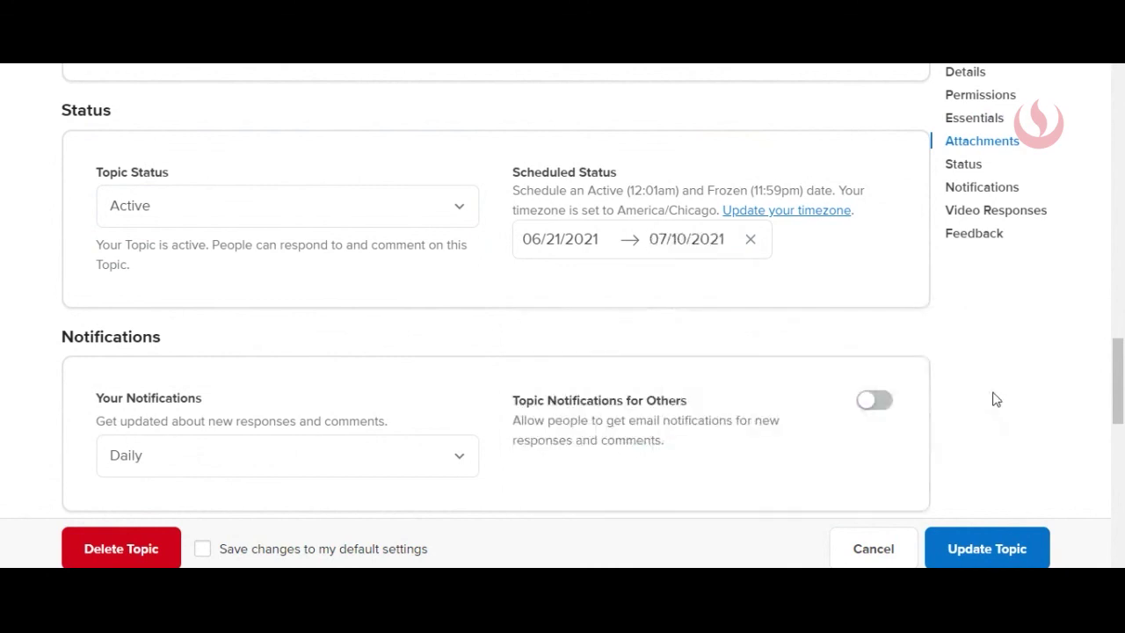
Step: Review the frequency options for Your Notifications in the Notifications section
scroll(1, 324, down, 3)
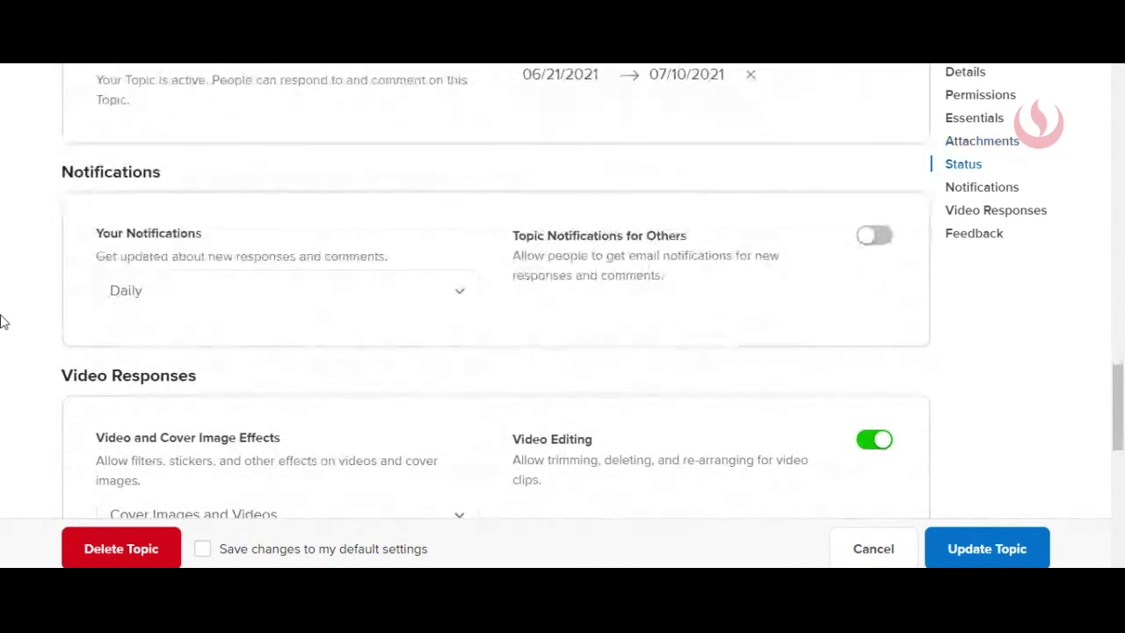
click(316, 206)
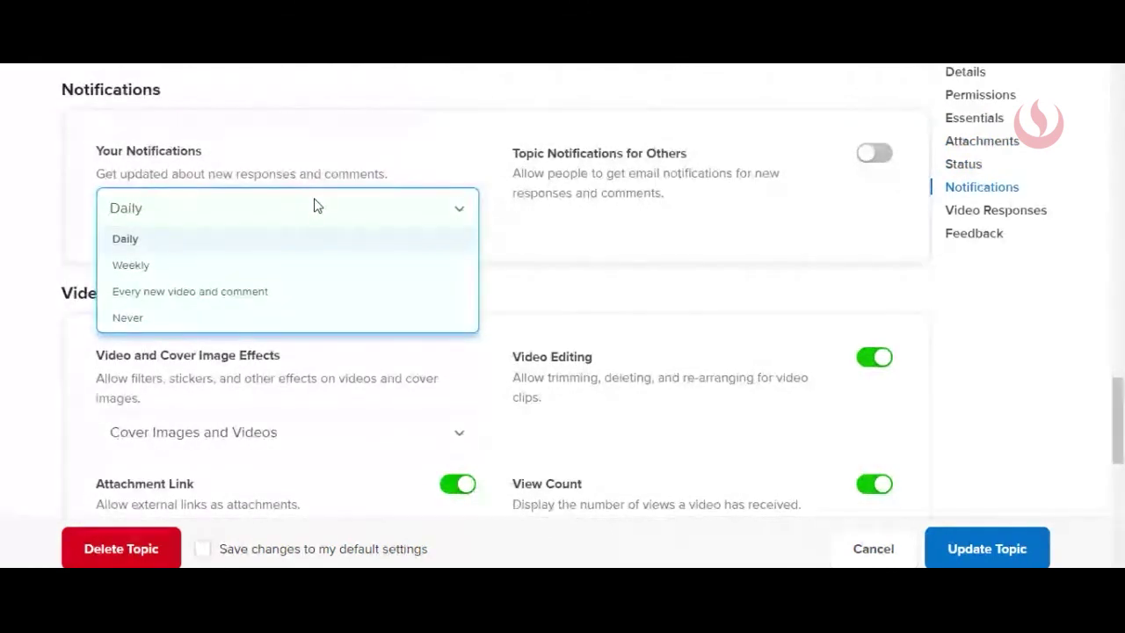
click(2, 248)
Step: Review the Video and Cover Image Effects options in the Video Responses section
scroll(2, 248, down, 3)
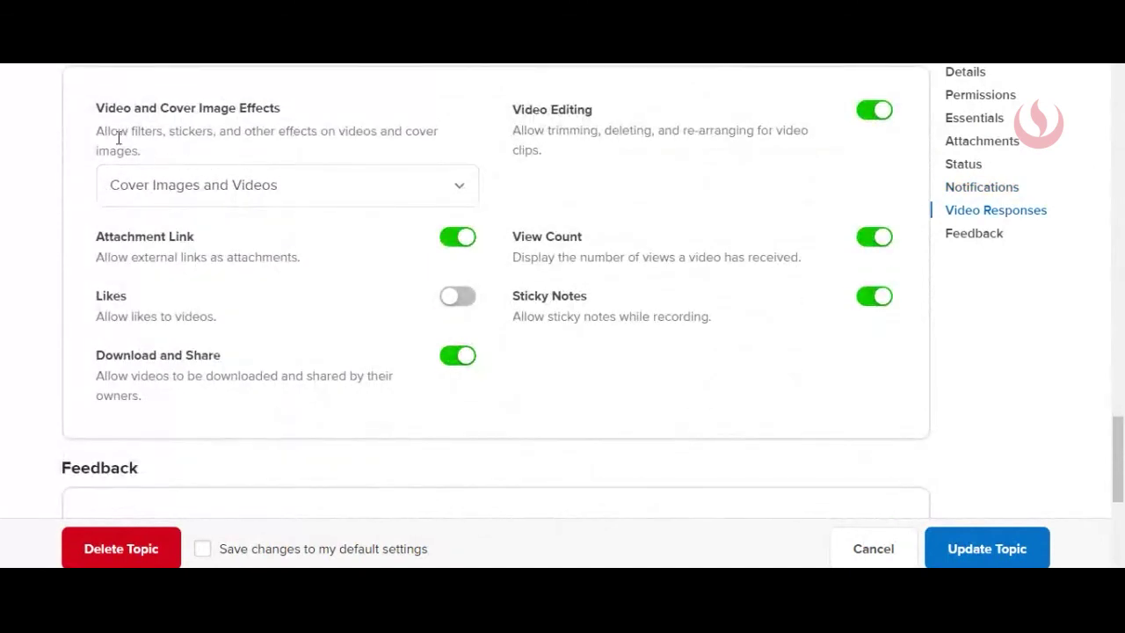
click(283, 188)
click(290, 202)
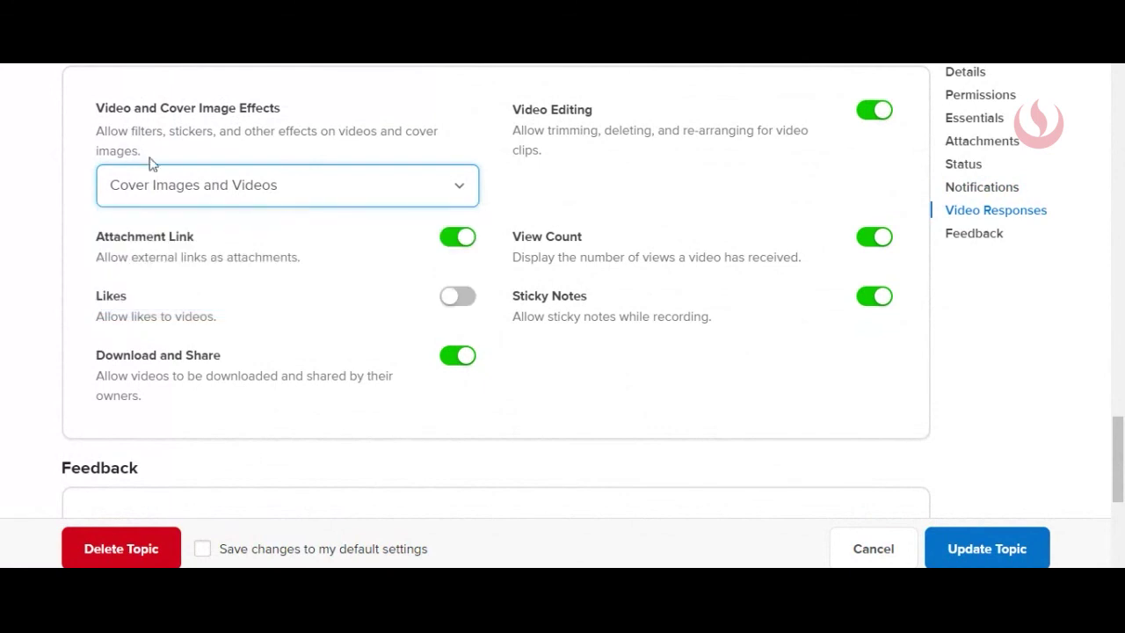
click(255, 200)
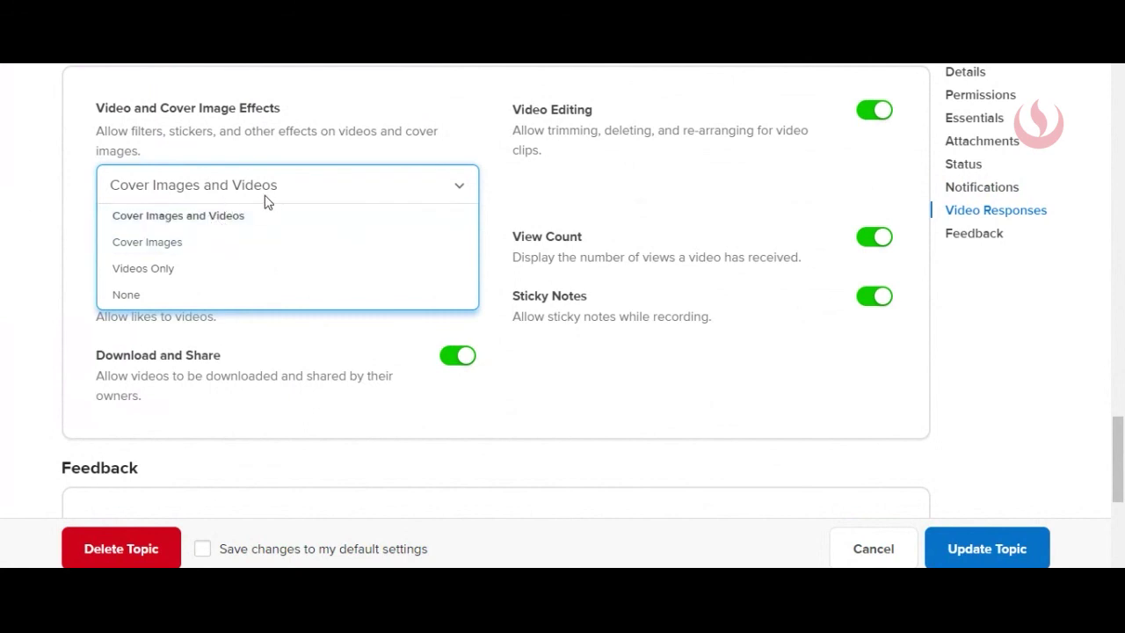
click(2, 165)
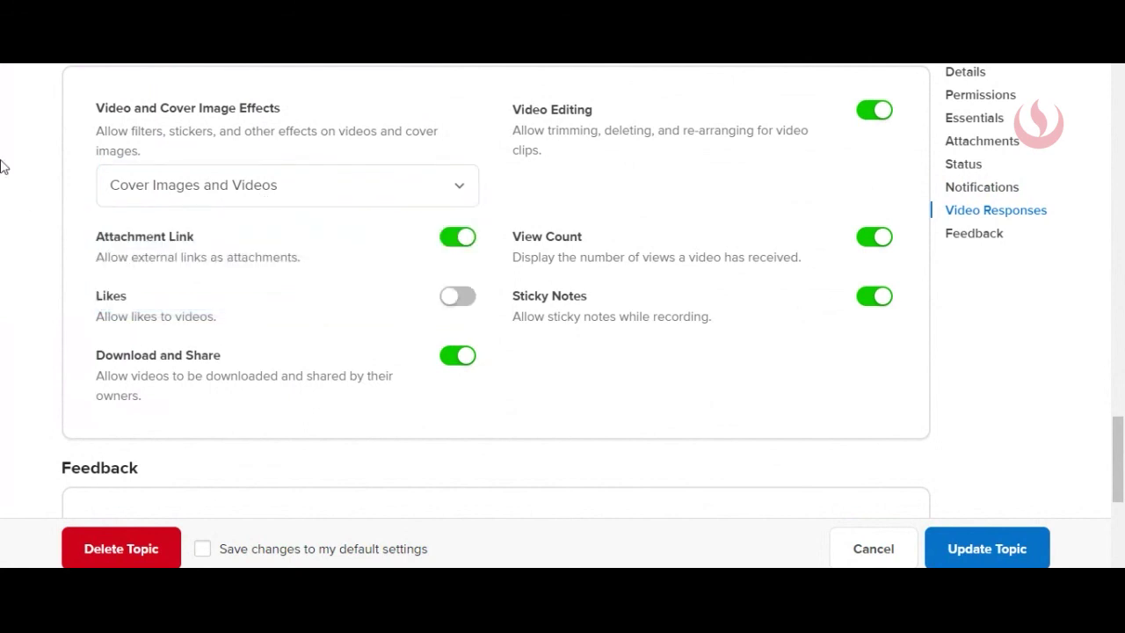
click(295, 204)
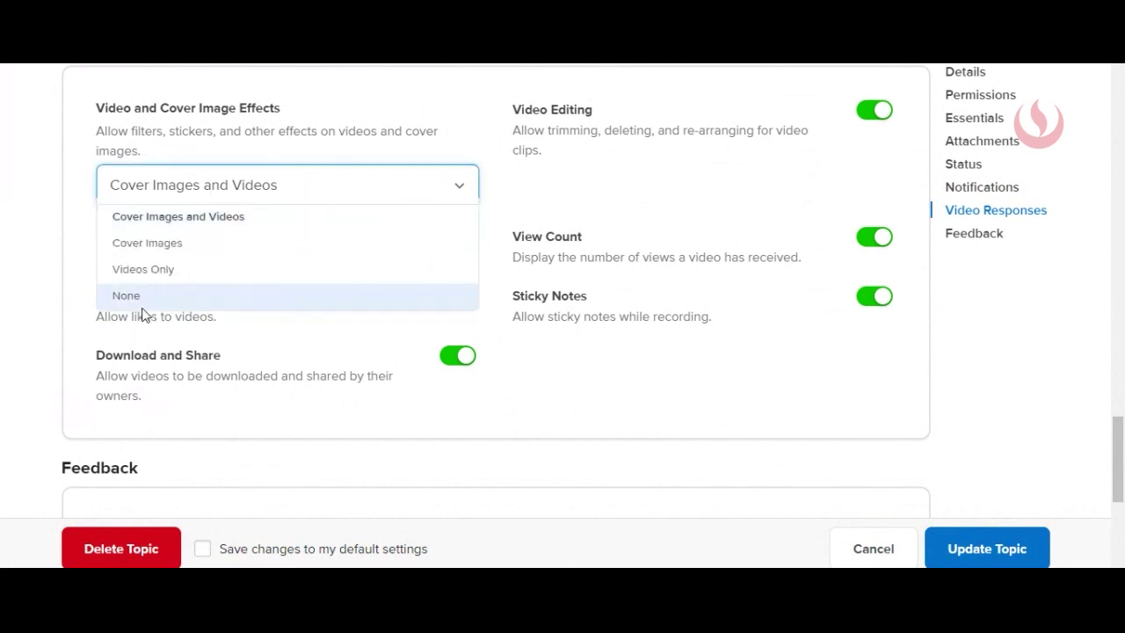
click(4, 208)
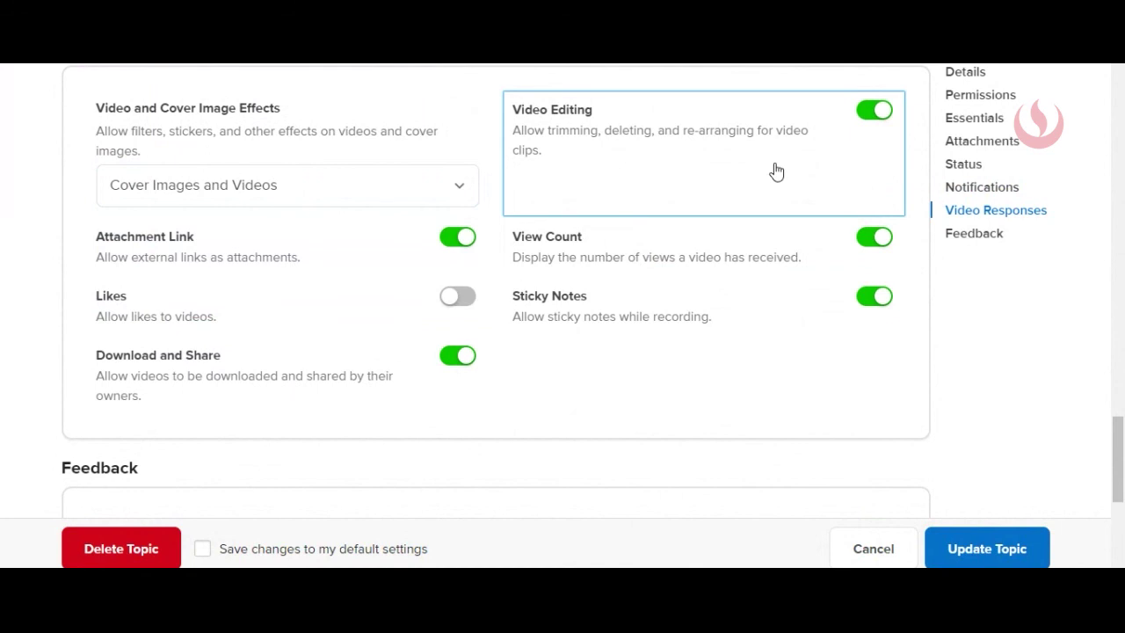
Step: Switch the Video Editing option off and back on for the video responses
click(858, 115)
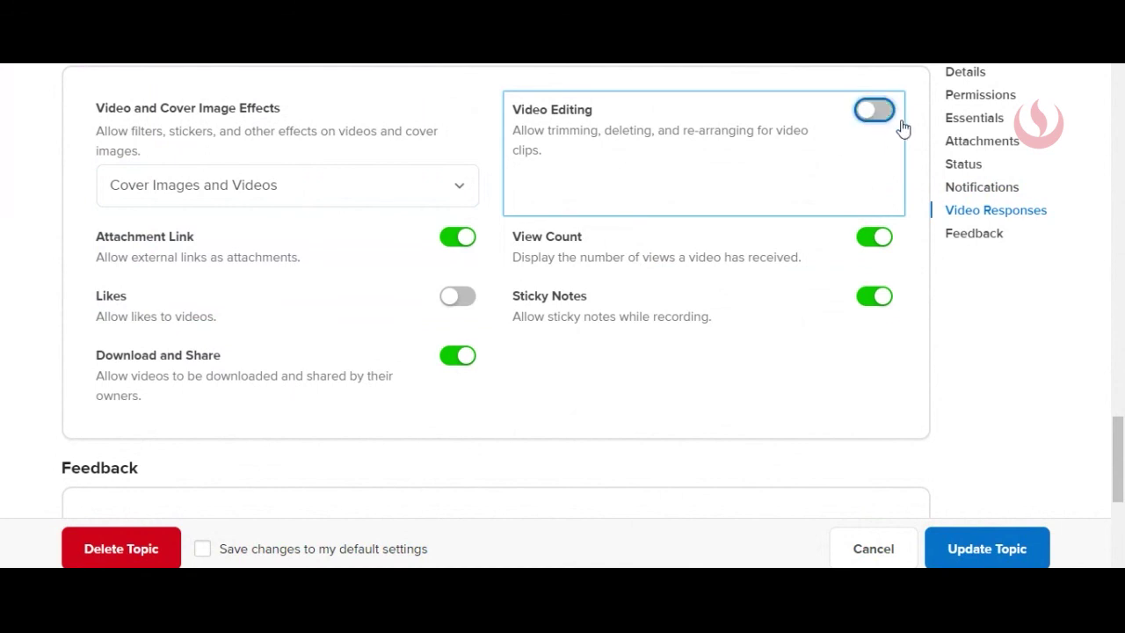
click(883, 115)
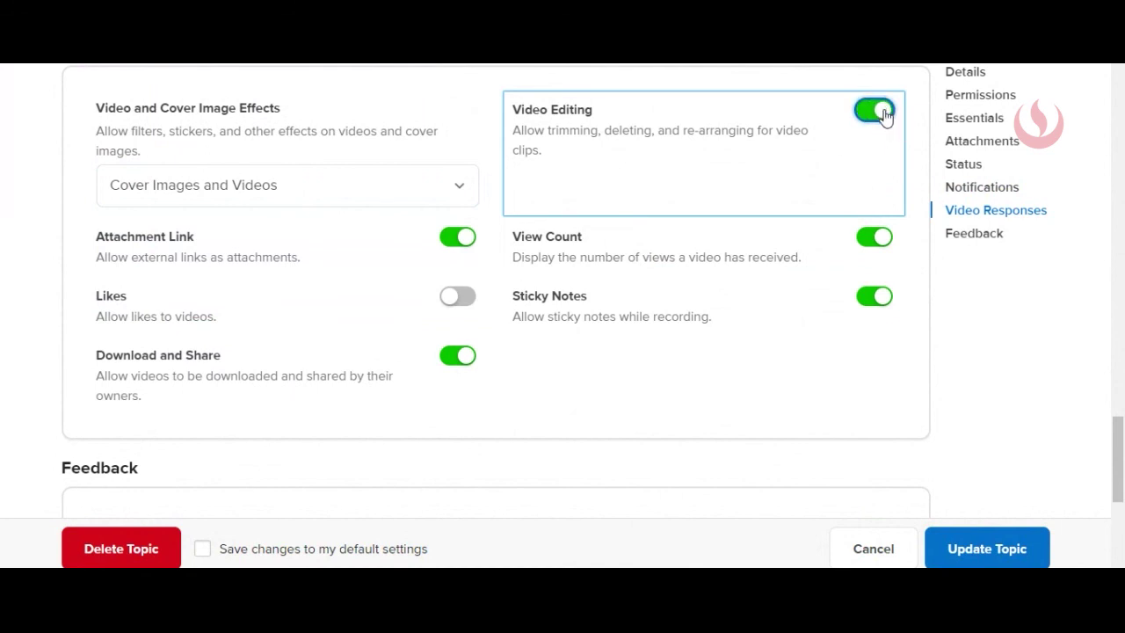
Step: Check the remaining video response settings and the Feedback section, and save the changes to the topic
scroll(41, 315, down, 1)
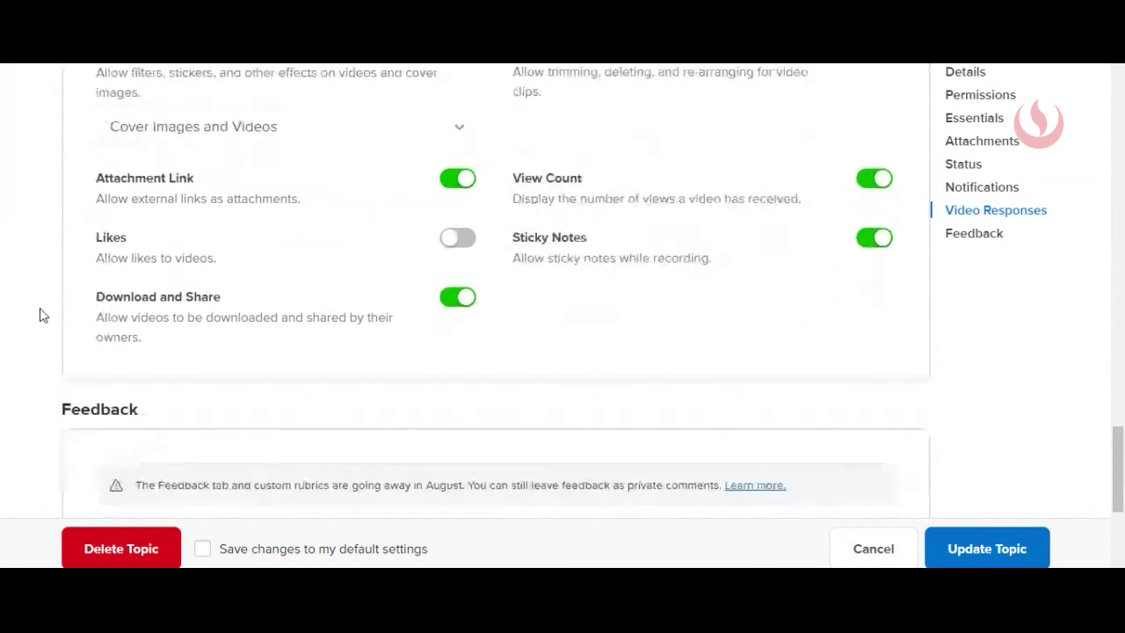
scroll(41, 314, down, 3)
scroll(48, 312, down, 1)
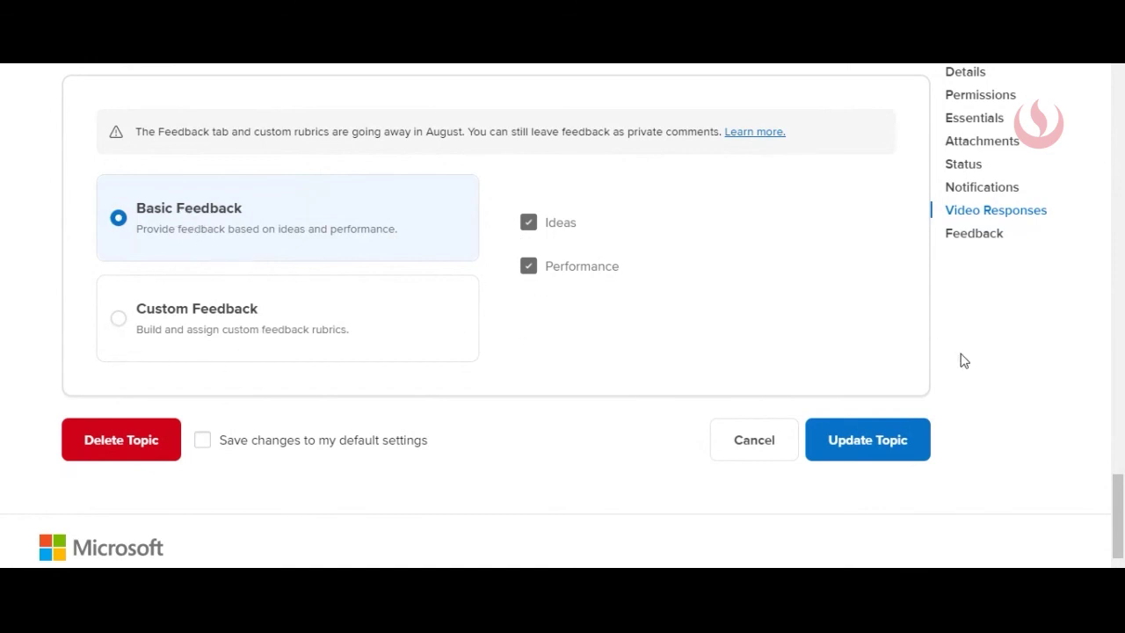
scroll(384, 344, down, 1)
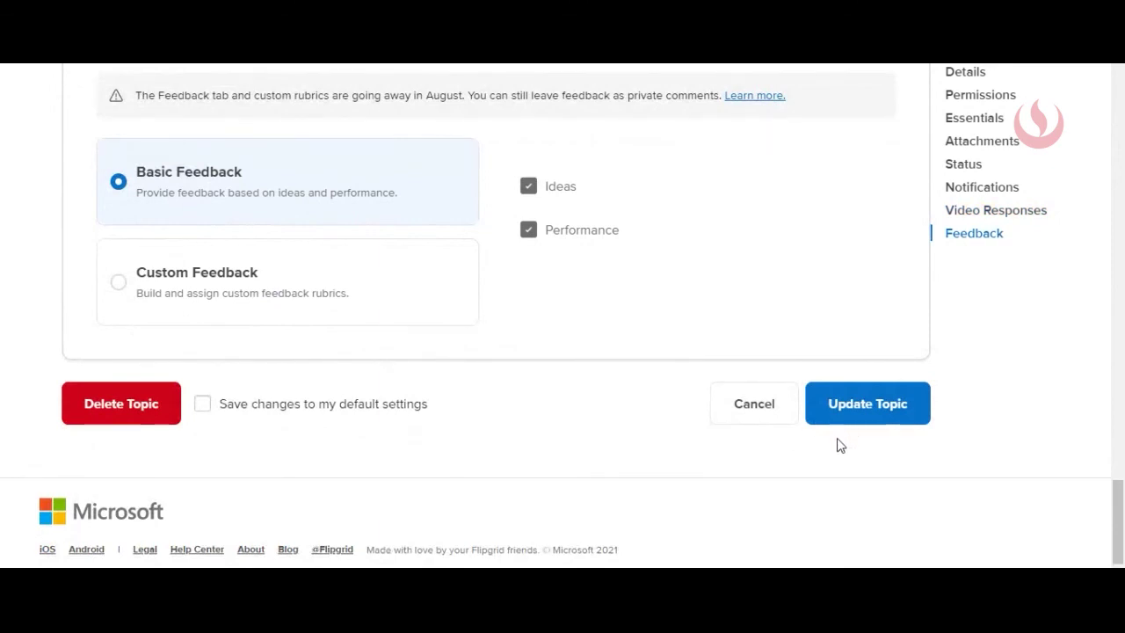
click(861, 410)
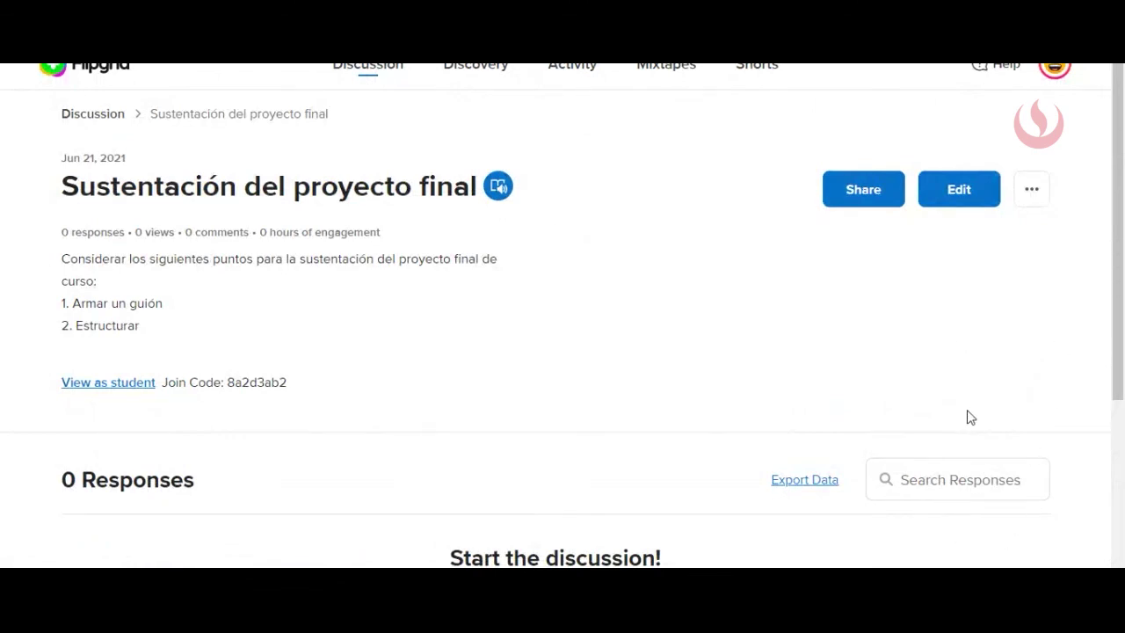
Step: Examine the saved topic's page and its additional actions, such as duplicating, adding to a group and submitting to Discovery
scroll(967, 431, down, 3)
scroll(970, 483, up, 3)
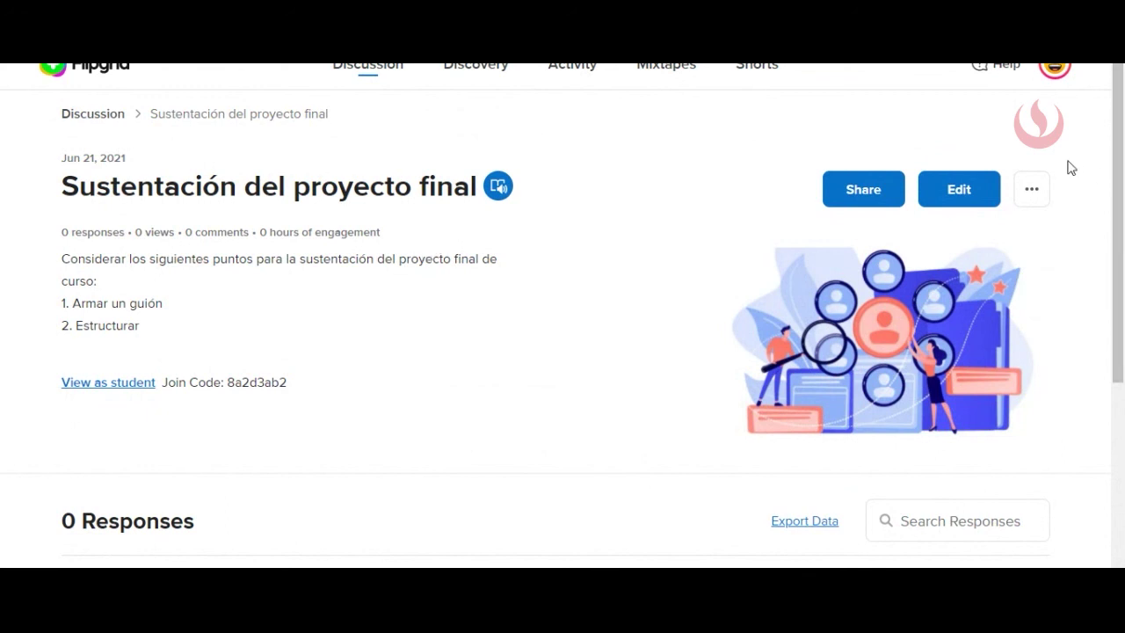
click(1031, 191)
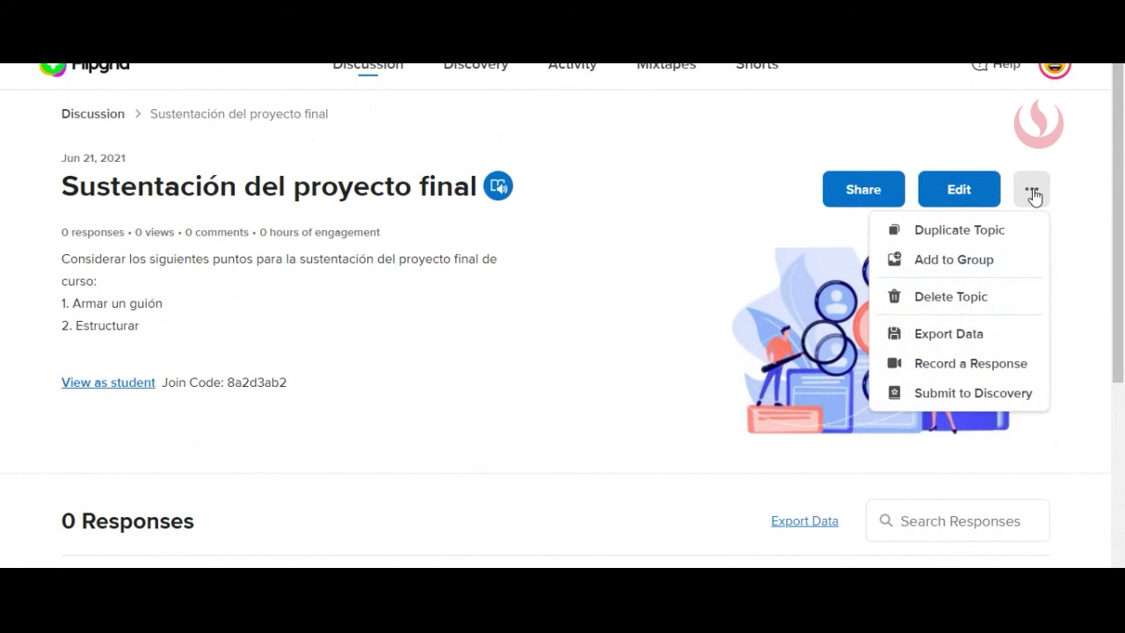
click(1073, 160)
click(1025, 193)
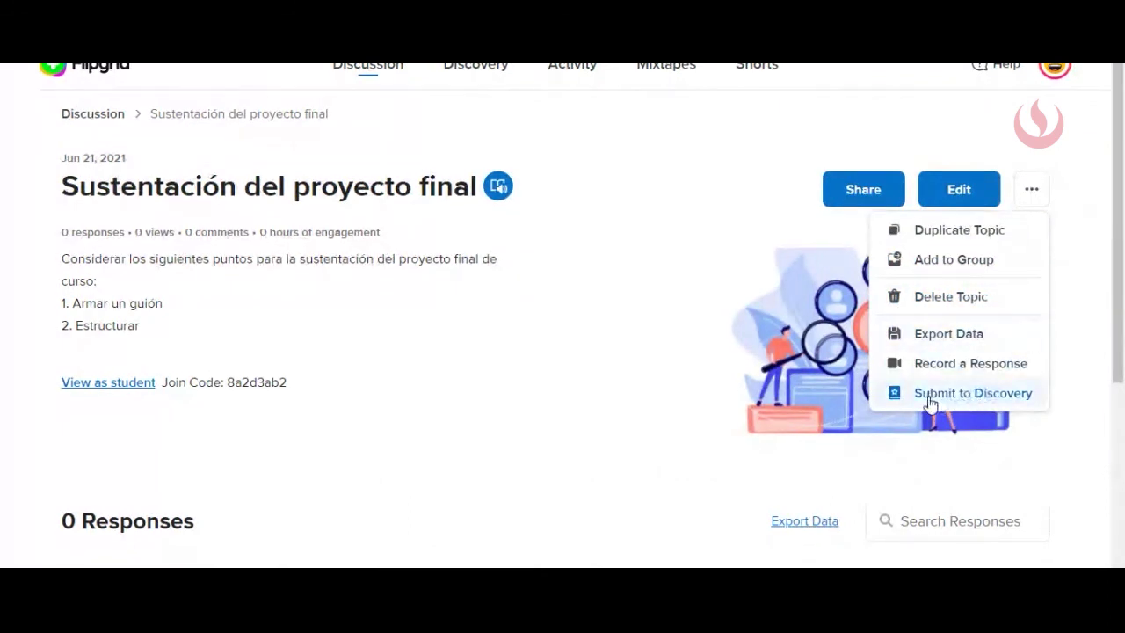
click(1095, 200)
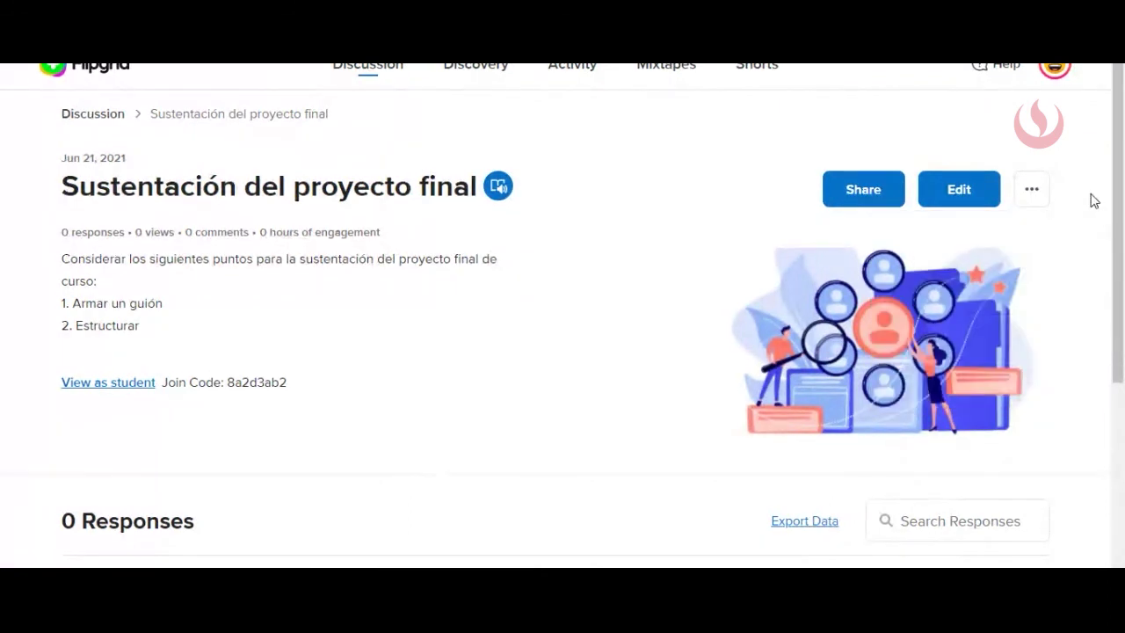
click(1035, 189)
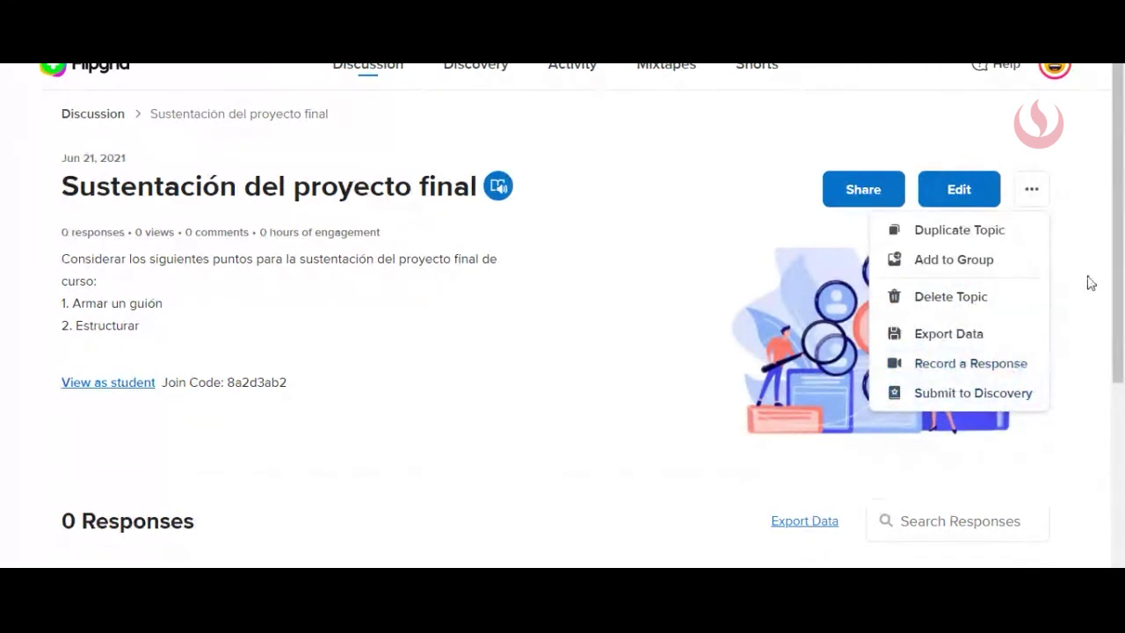
click(1099, 220)
Step: Show the topic's share link and platform sharing options, and close the Share this Topic dialog
click(865, 195)
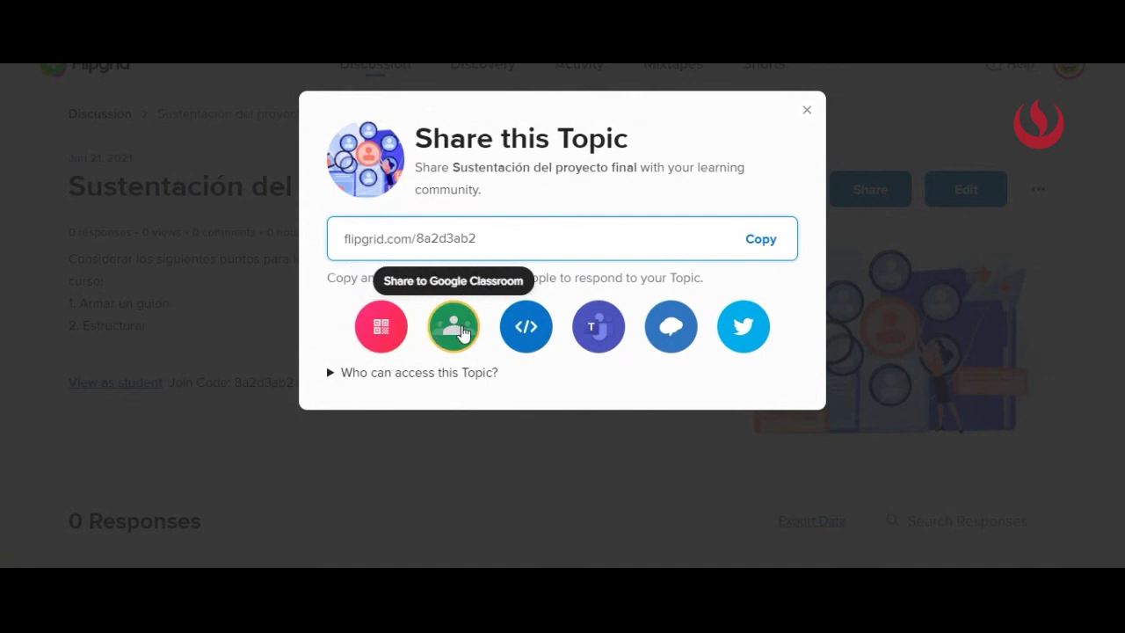
click(529, 332)
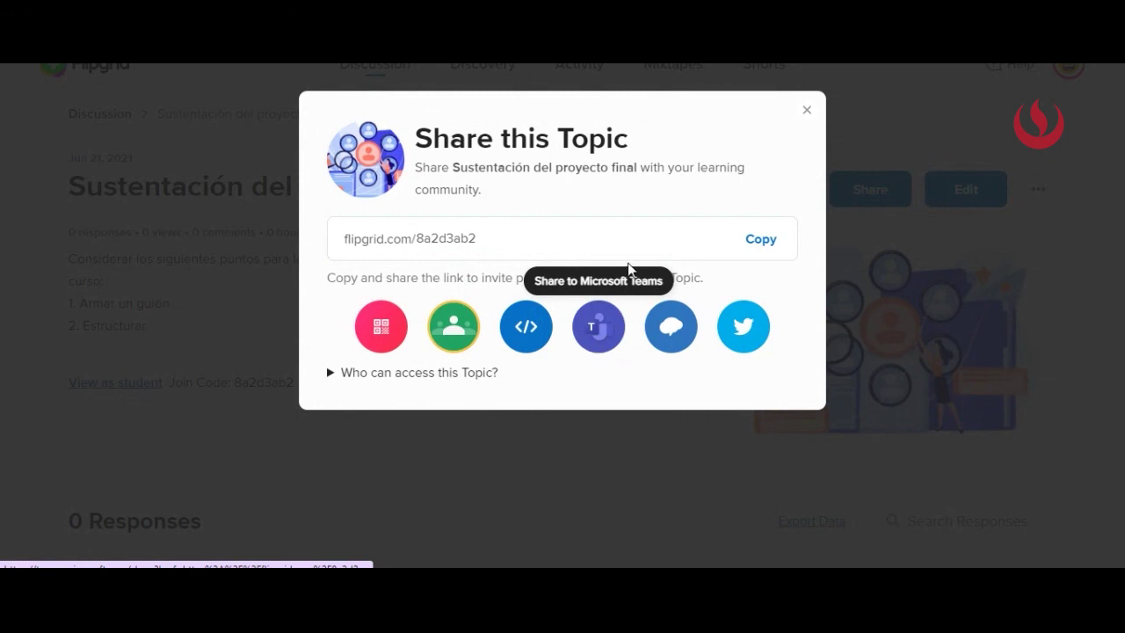
click(807, 113)
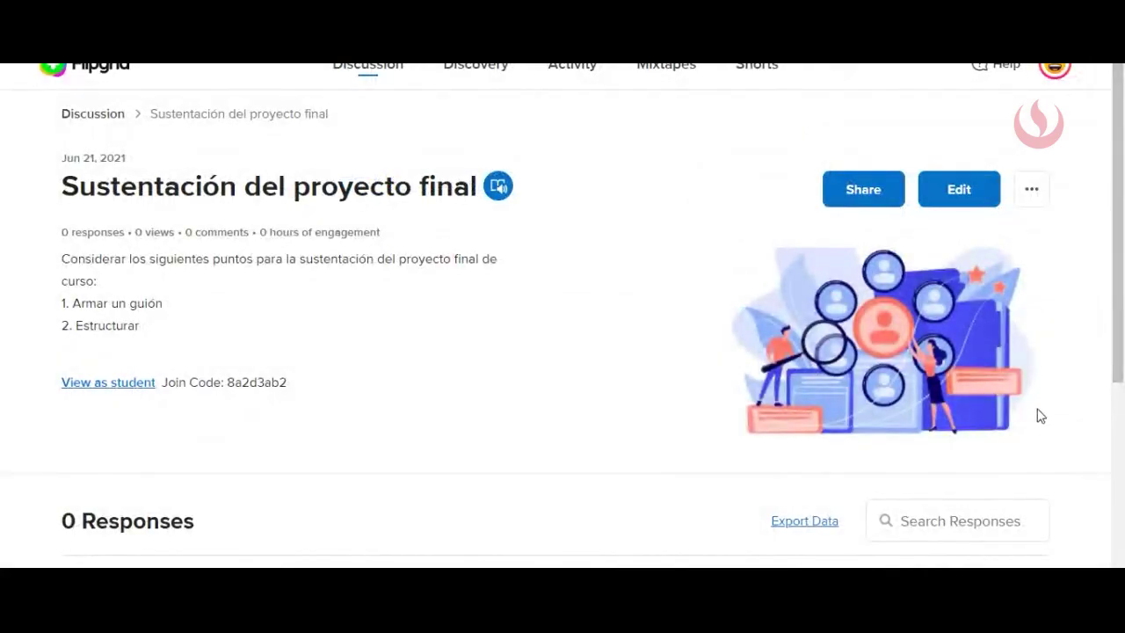
Step: Highlight the topic's join code and open the topic's student view
scroll(1041, 416, down, 4)
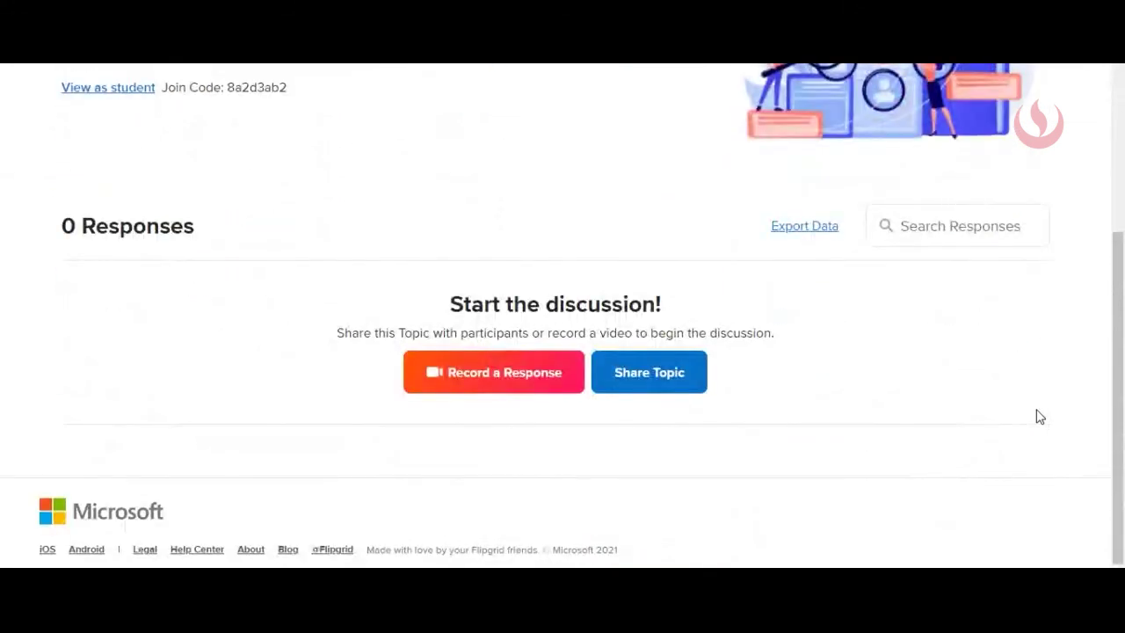
scroll(994, 422, up, 3)
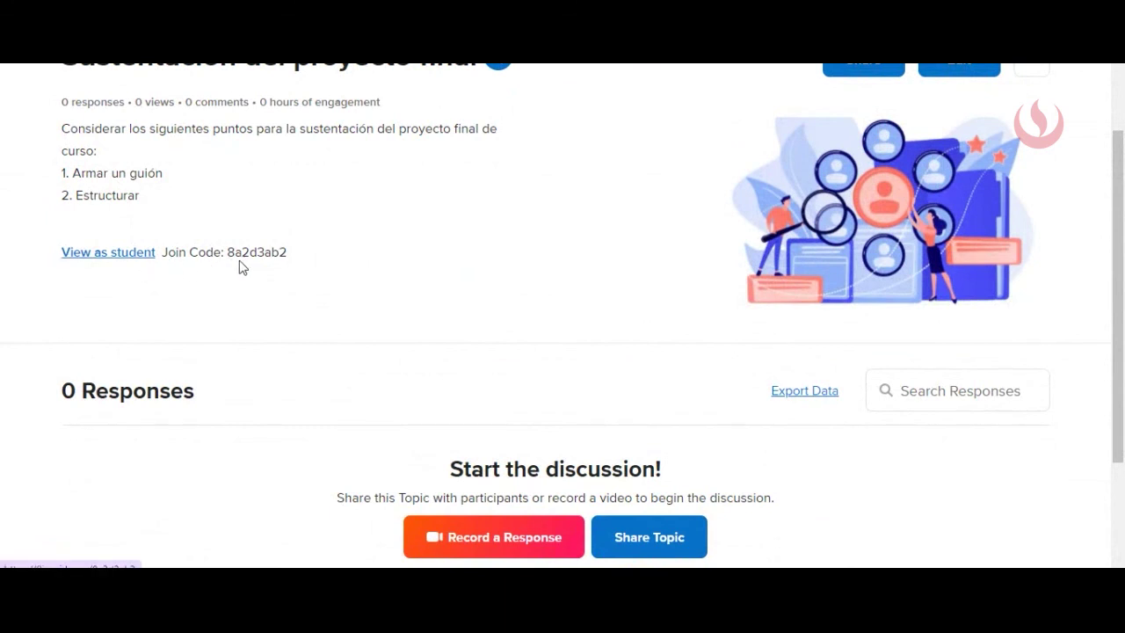
drag(228, 253, 289, 259)
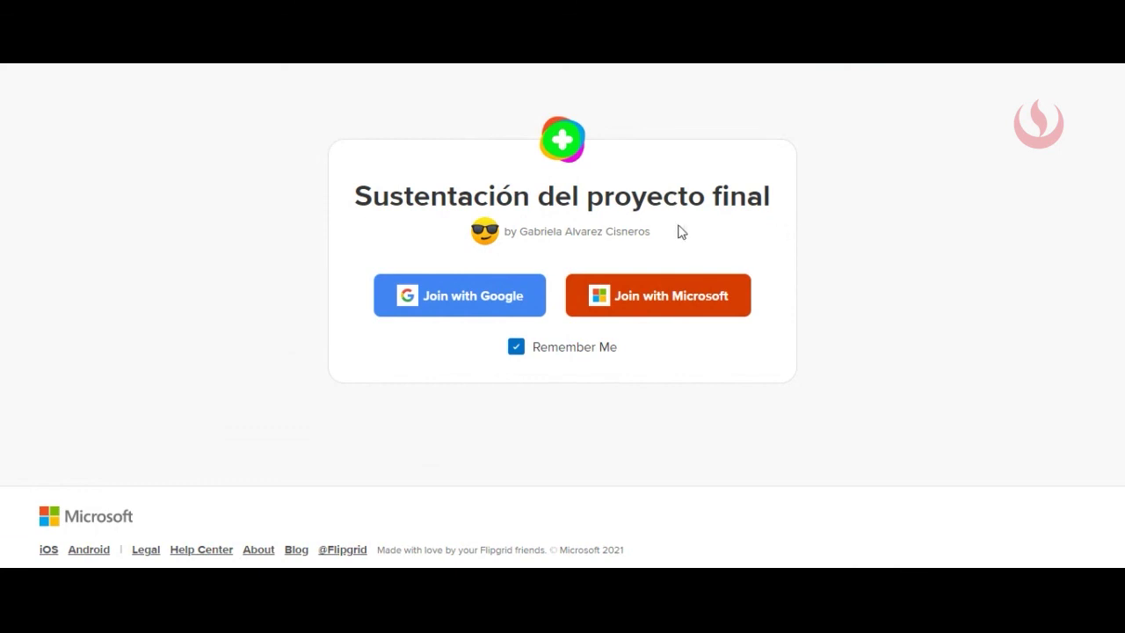
Step: Try to join the topic as a student with a Microsoft account, close the sign-in window and return to the topic page
drag(524, 234, 673, 241)
click(673, 242)
click(627, 307)
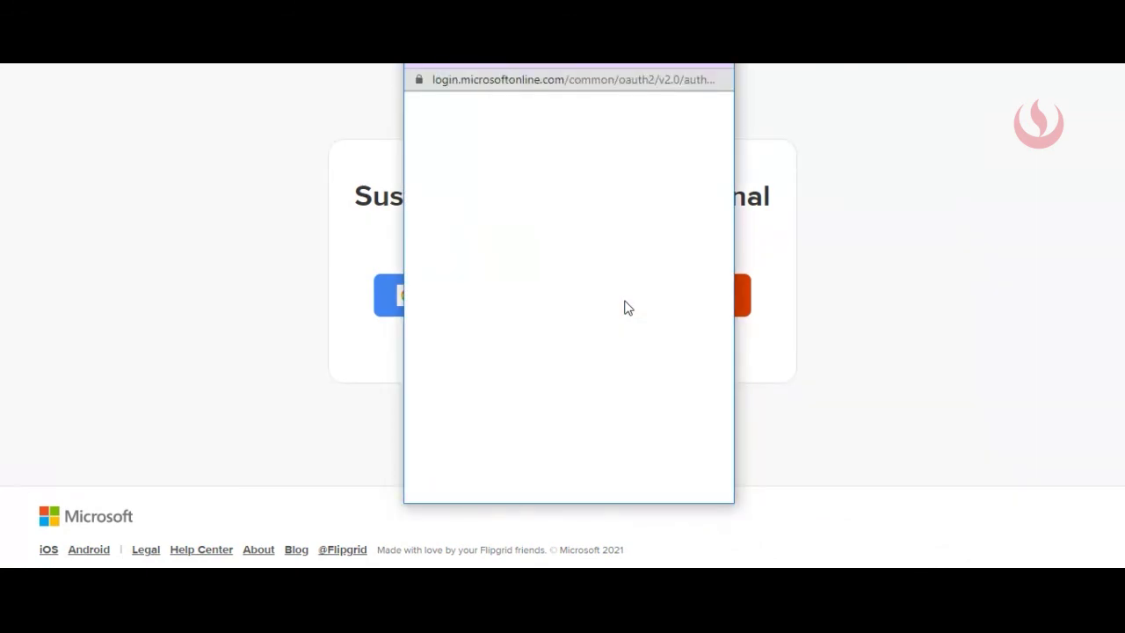
click(591, 229)
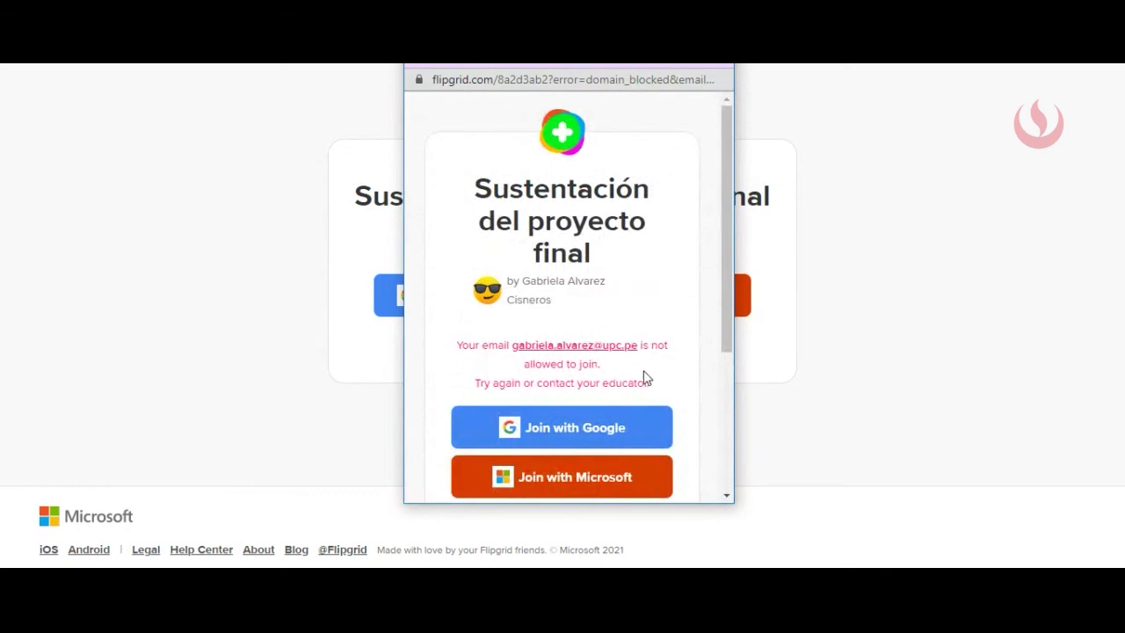
scroll(699, 272, down, 5)
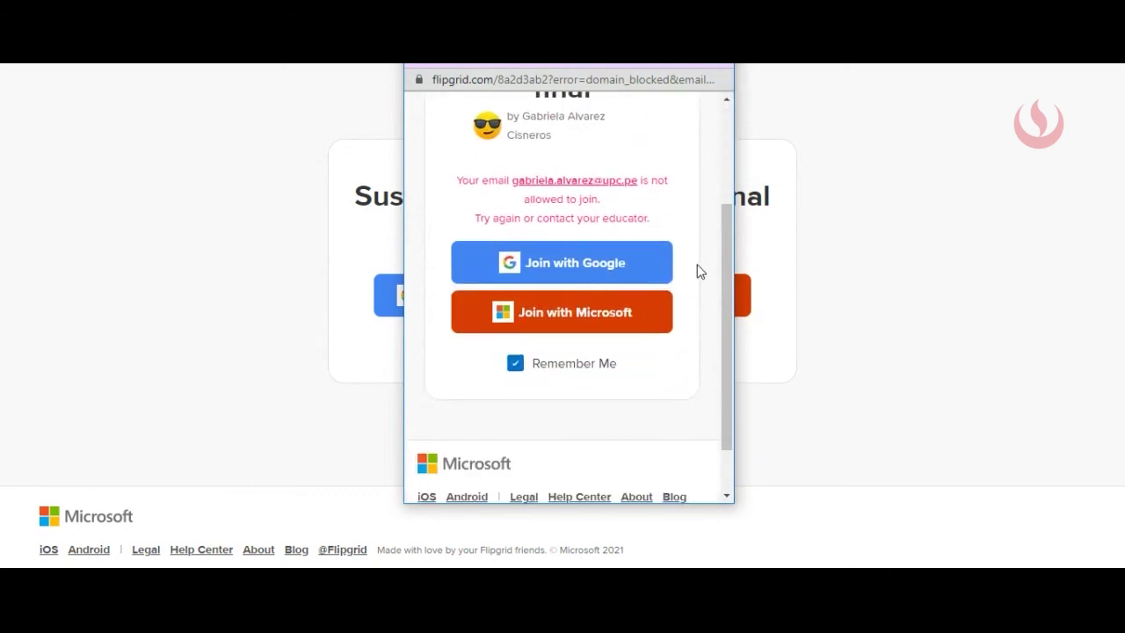
scroll(700, 271, up, 5)
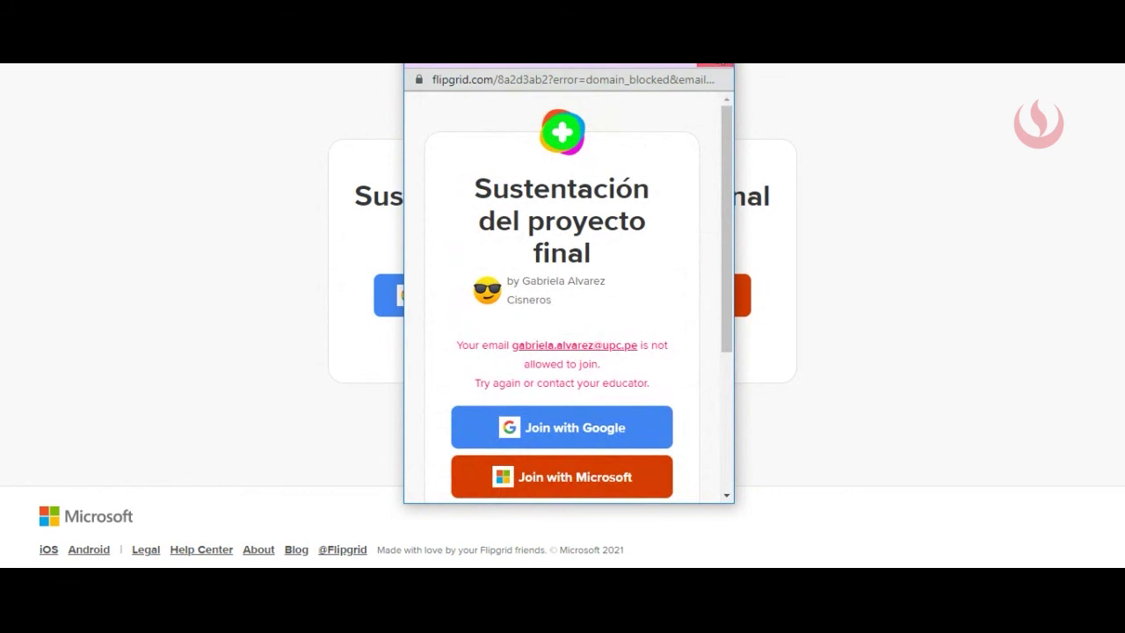
click(719, 64)
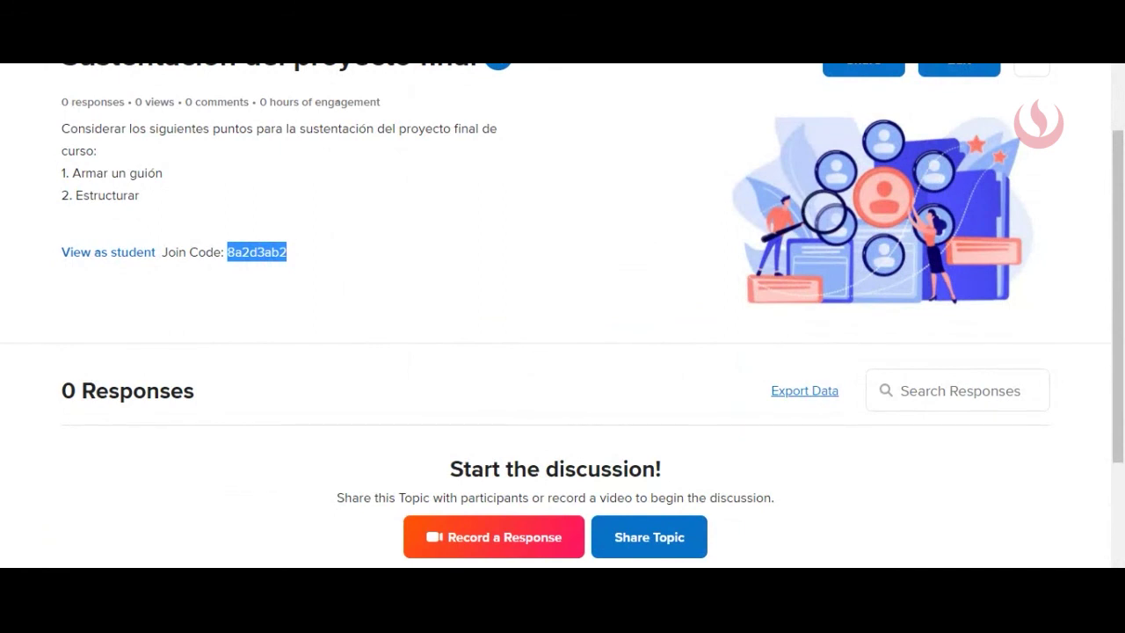
click(138, 307)
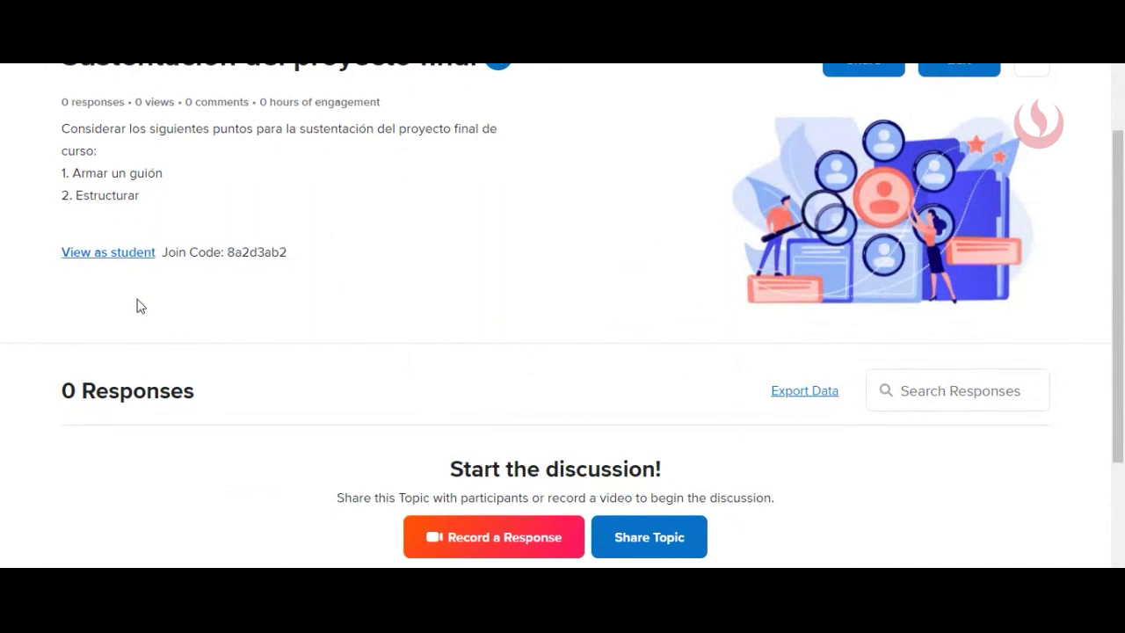
Step: Open the video recorder to record a response to the topic
scroll(138, 307, down, 2)
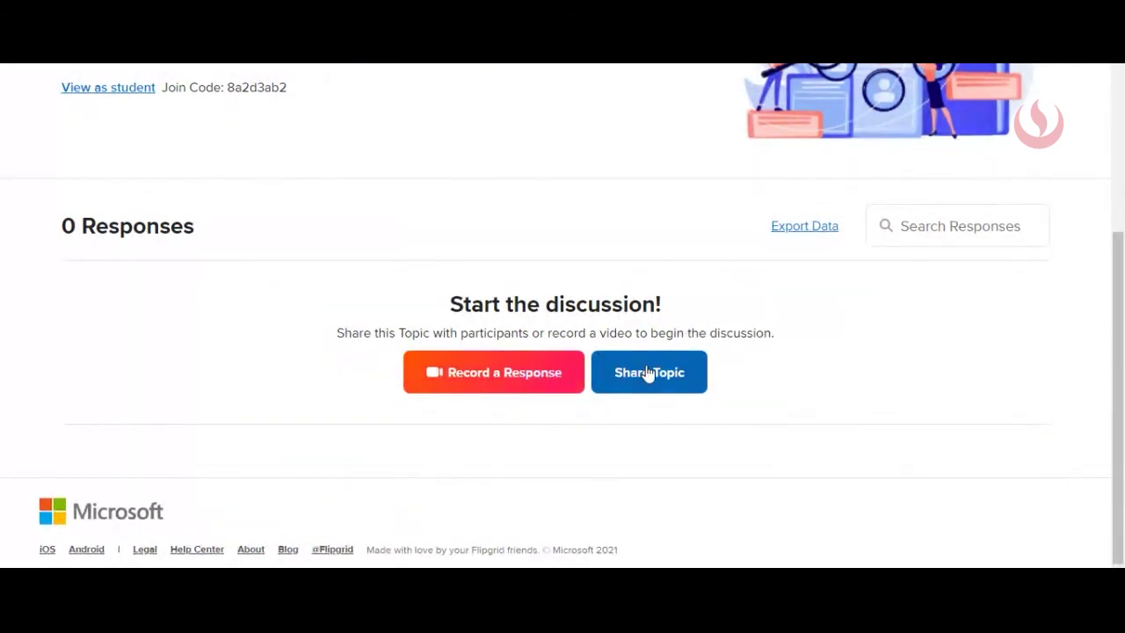
click(492, 384)
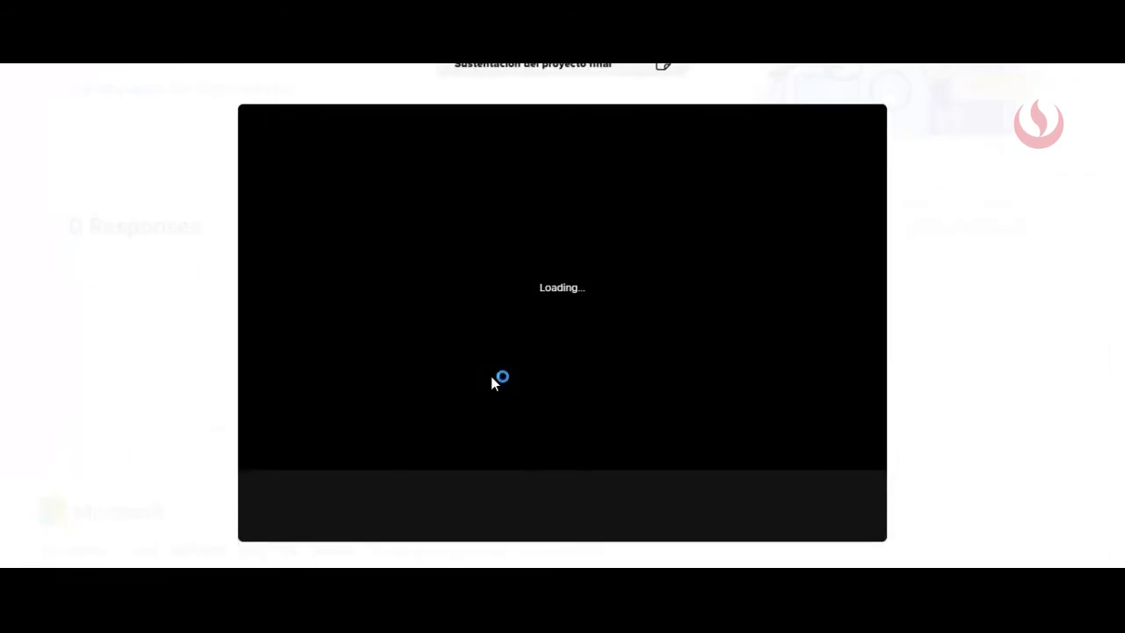